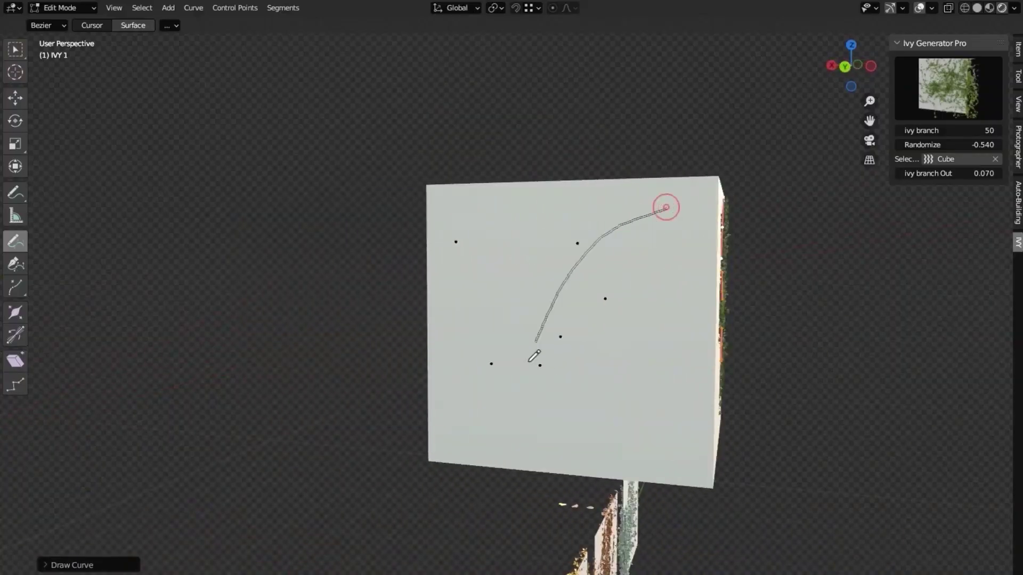
Step: Draw ivy curves over the cube's face and top, then drag Randomize to vary the layout
drag(530, 360, 530, 360)
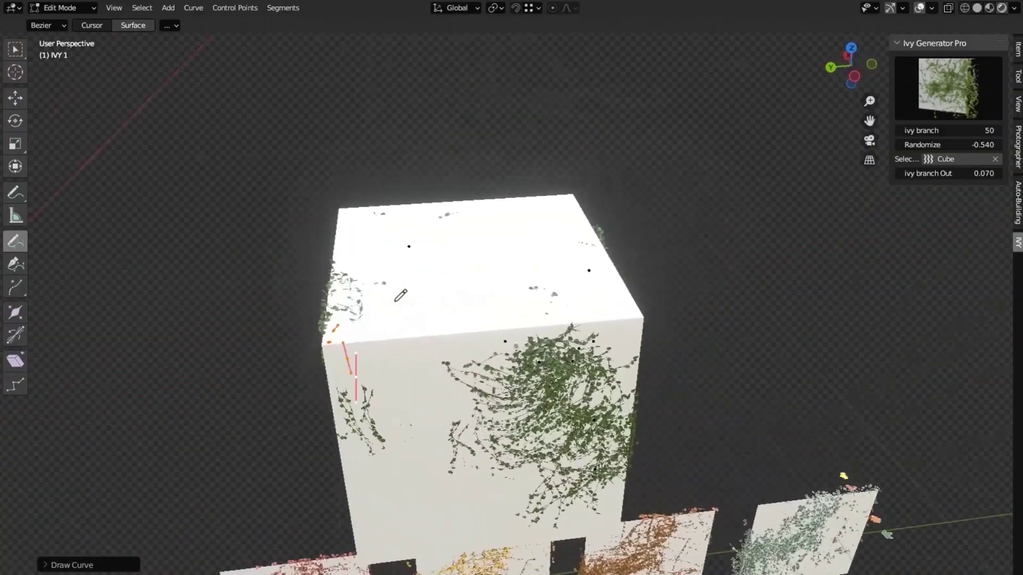
drag(398, 299, 501, 219)
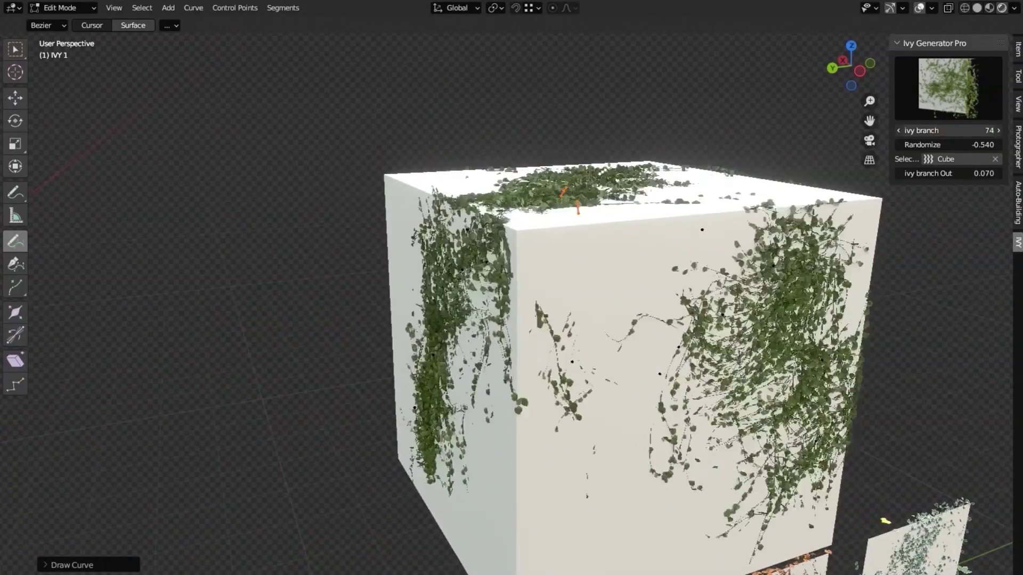
drag(942, 146, 964, 146)
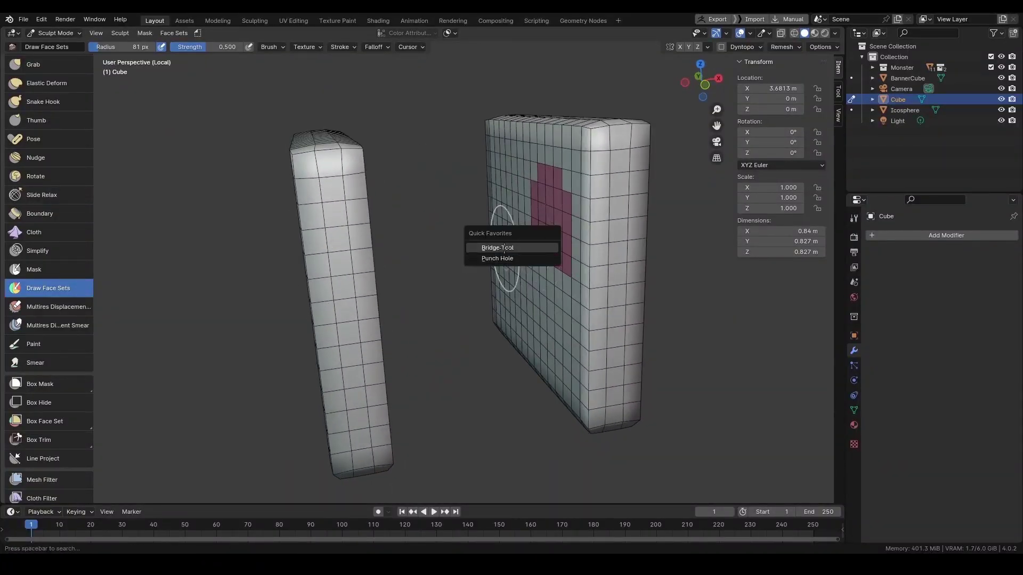
click(504, 247)
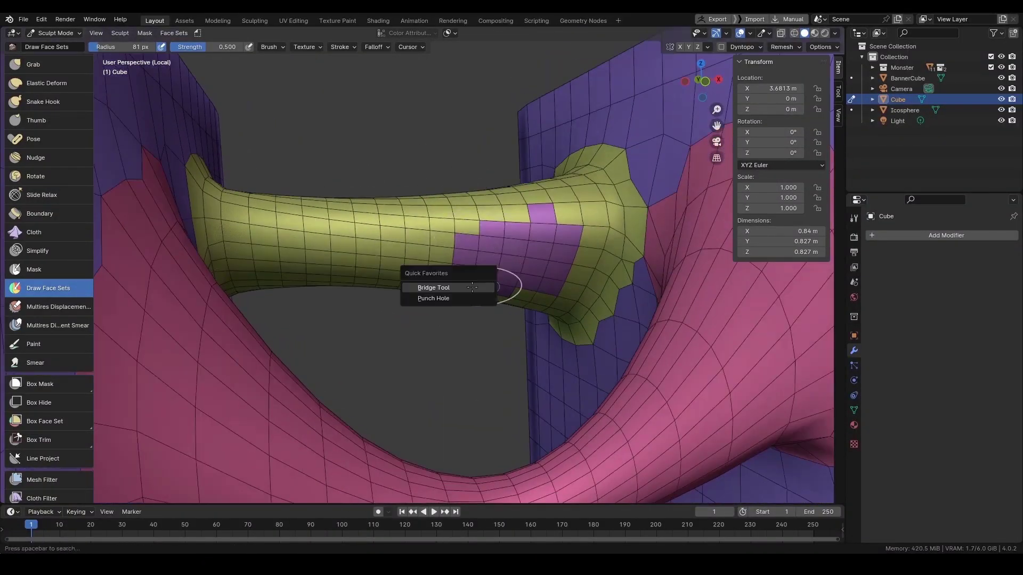
Step: Punch a hole through the bridge's teal face set and orbit to view it
click(448, 302)
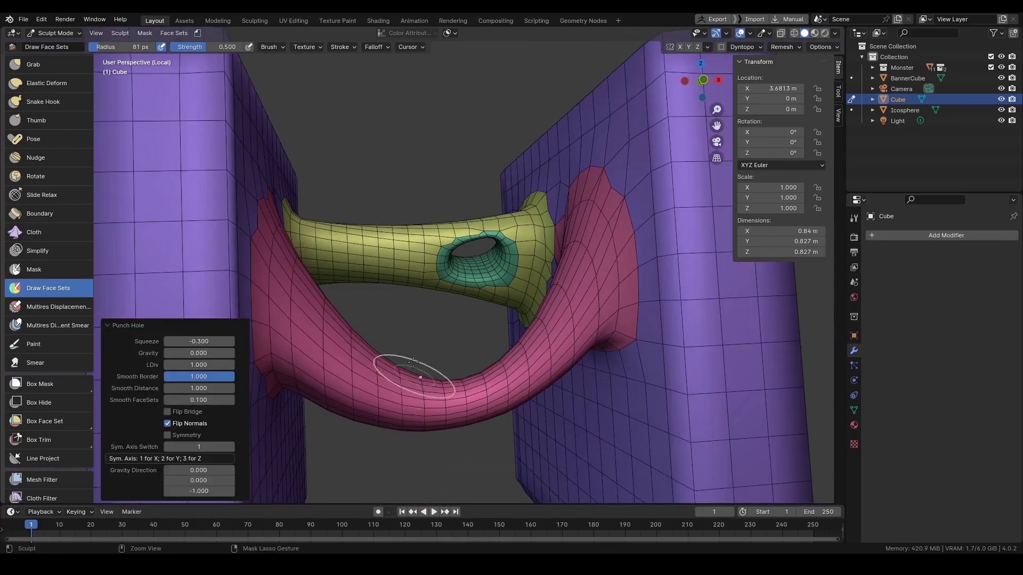
middle_drag(407, 366, 437, 362)
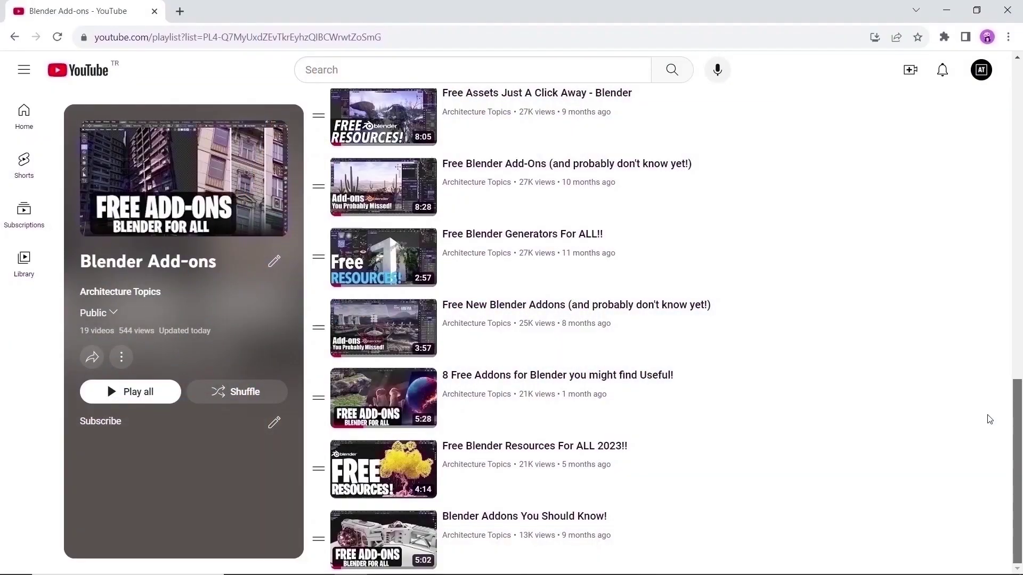
scroll(989, 419, up, 15)
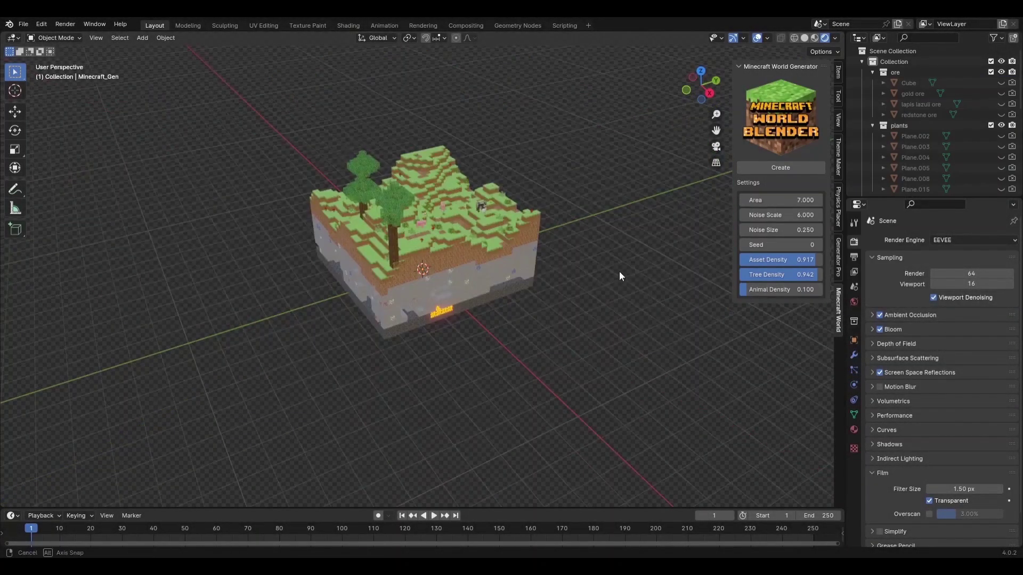
Step: Set the terrain Area to 7.000 and raise the Seed from 0 to 6
mouse_move(781, 215)
mouse_down()
mouse_move(767, 215)
mouse_move(788, 214)
mouse_move(781, 224)
mouse_up()
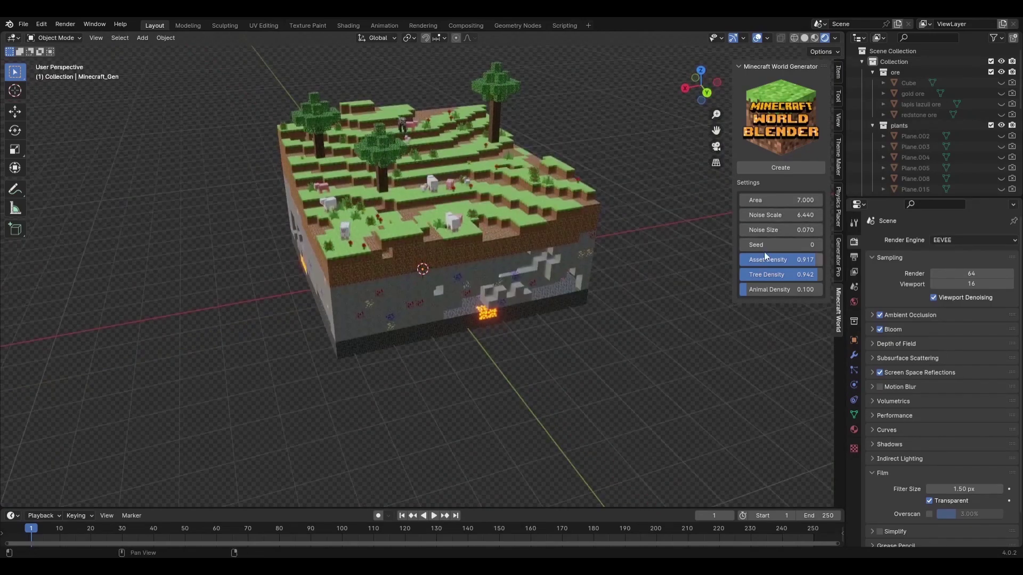
drag(764, 246, 818, 246)
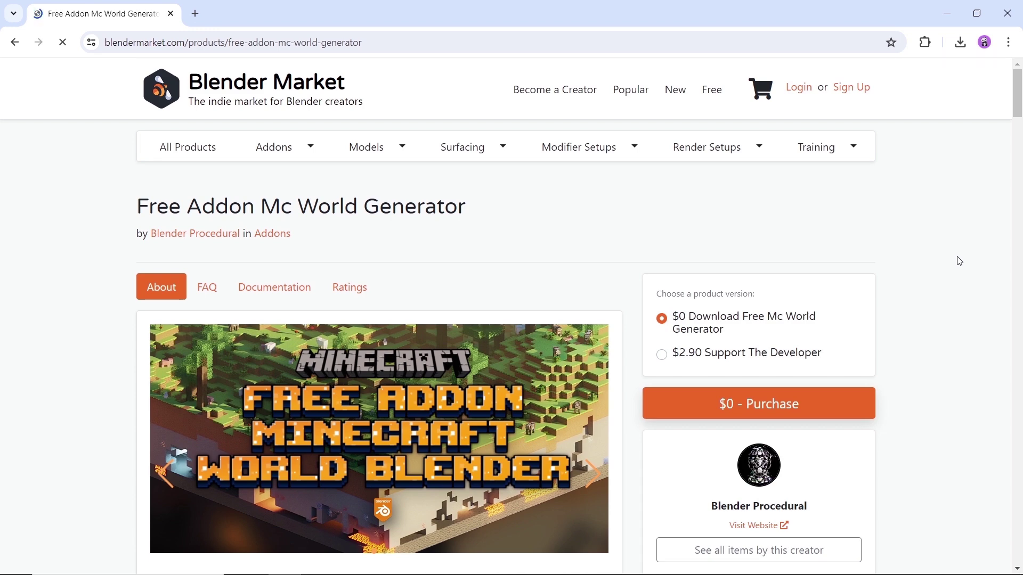
Step: Browse the product gallery and page, then add the $0 Mc World Generator version to the cart
click(598, 472)
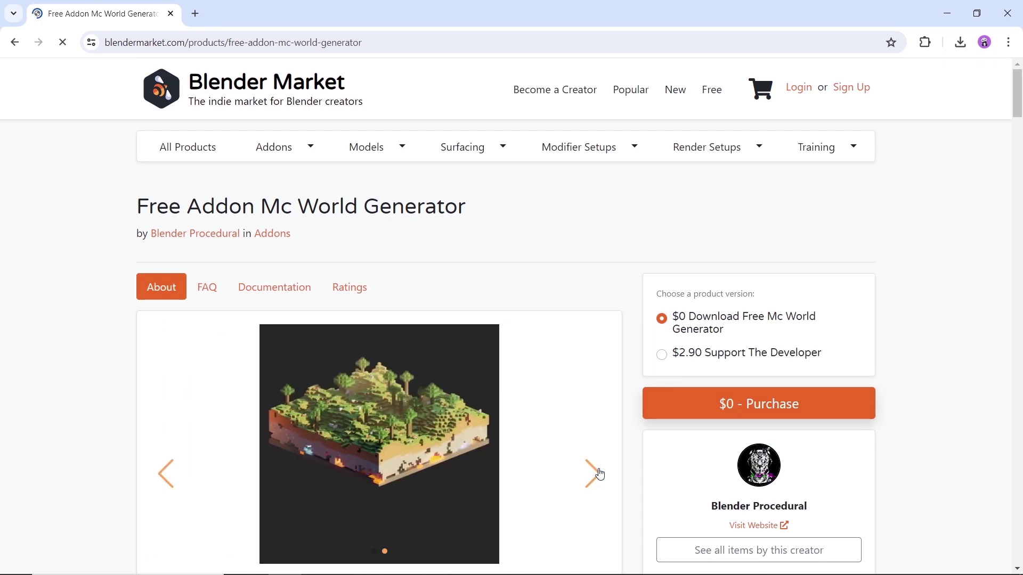
scroll(599, 488, down, 7)
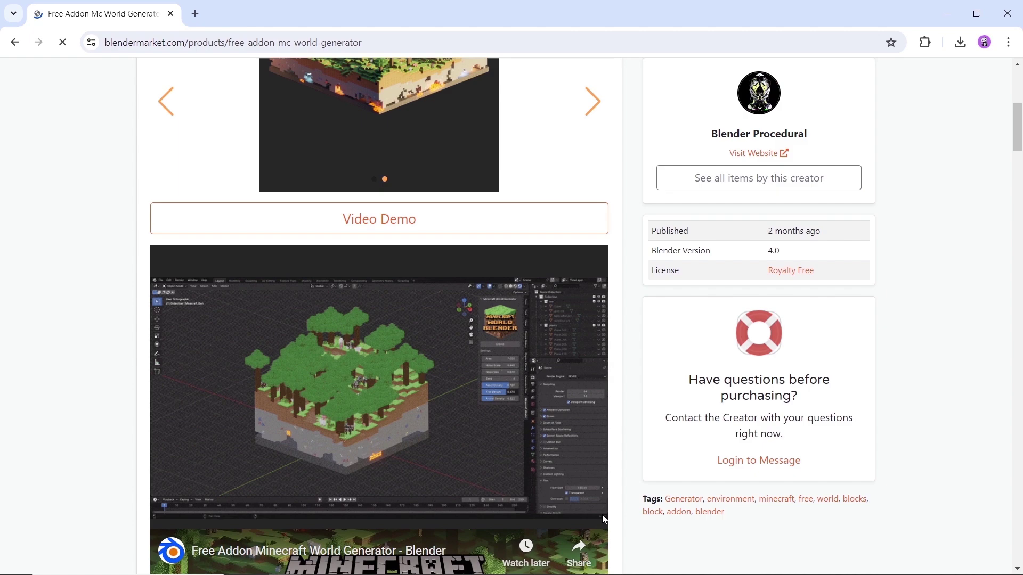
scroll(602, 514, down, 2)
scroll(604, 515, down, 2)
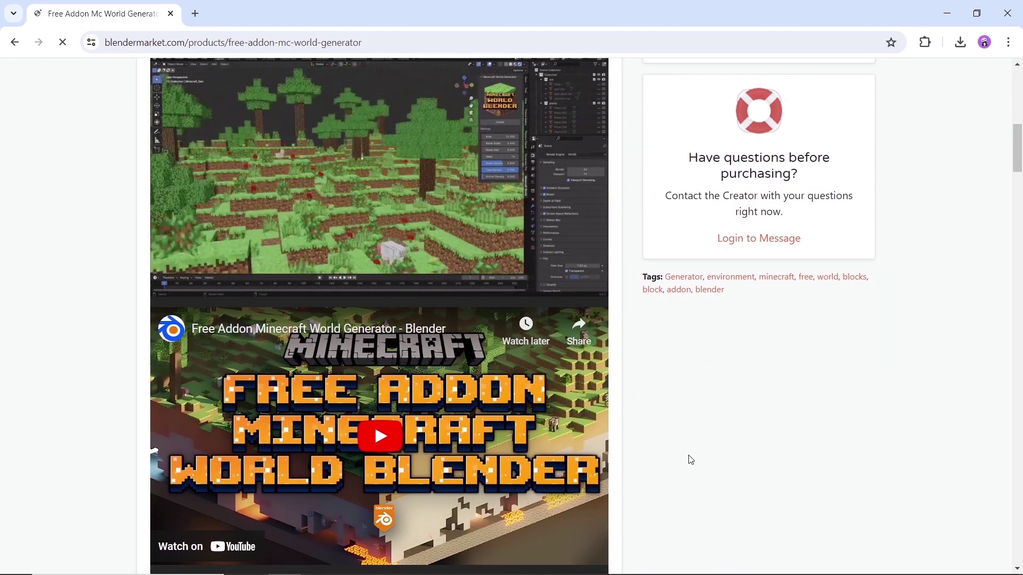
scroll(691, 459, down, 15)
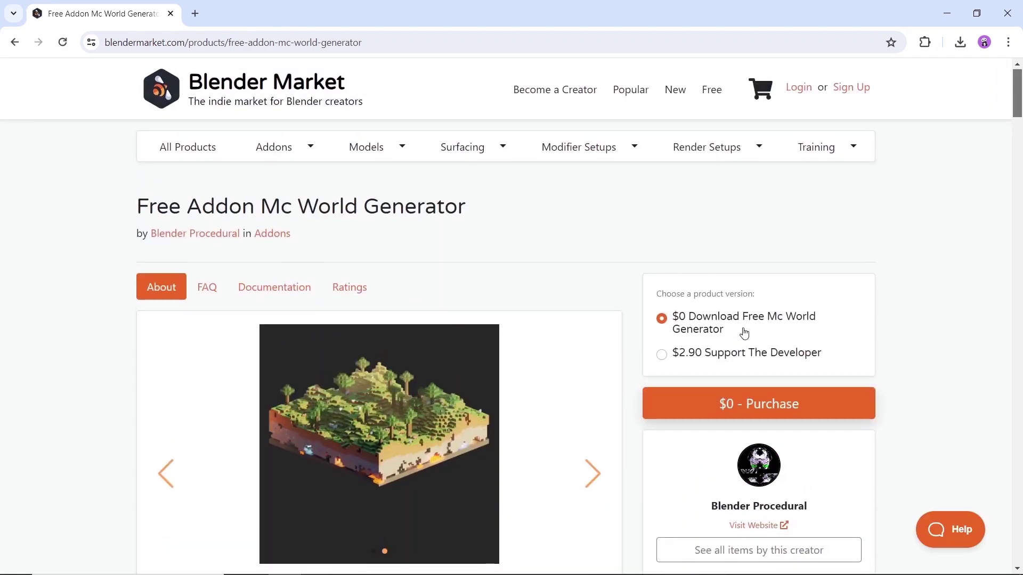
click(765, 415)
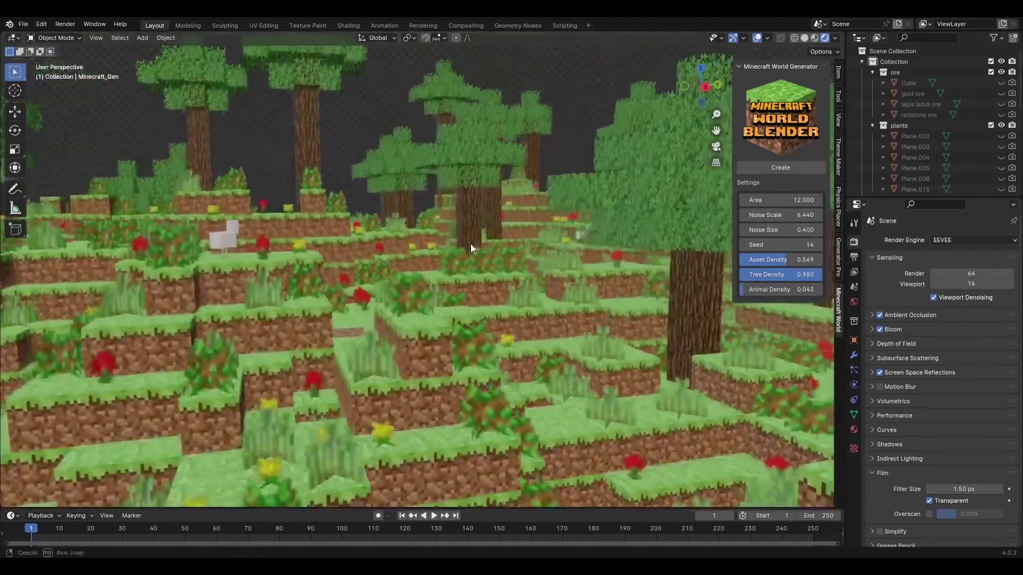
middle_drag(471, 244, 387, 183)
scroll(407, 289, down, 5)
scroll(447, 317, up, 8)
scroll(507, 361, up, 4)
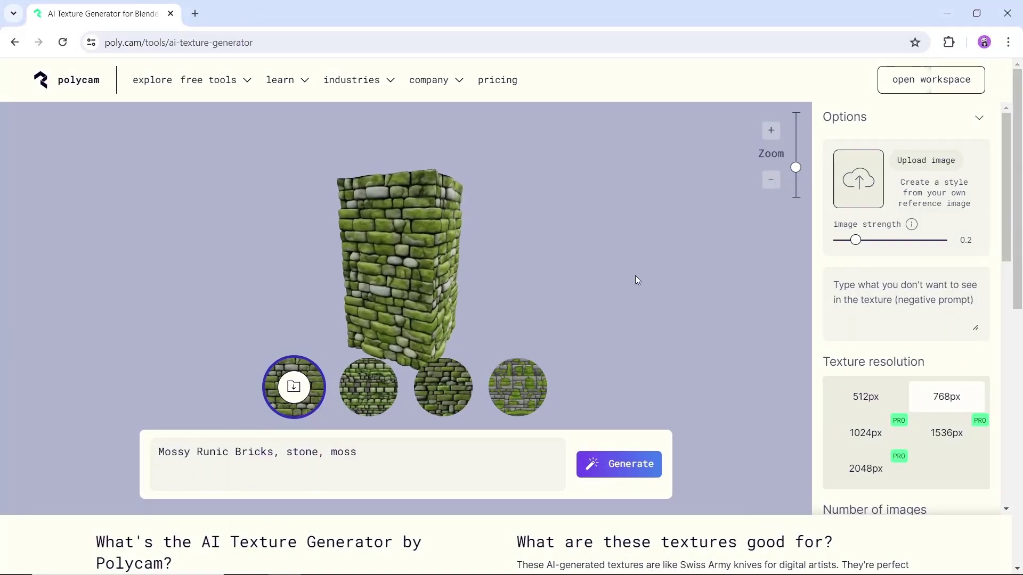
scroll(731, 304, down, 4)
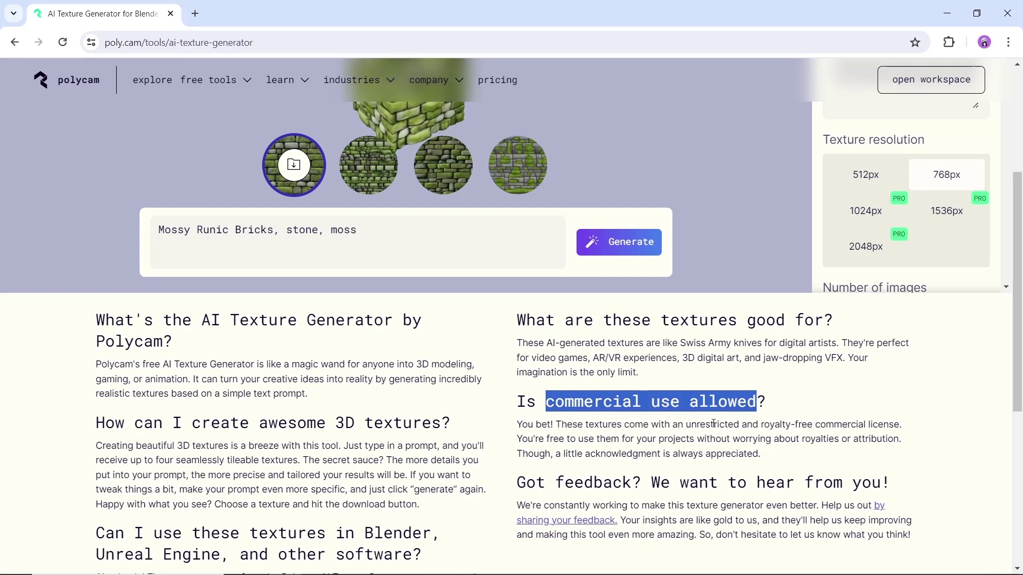
click(821, 419)
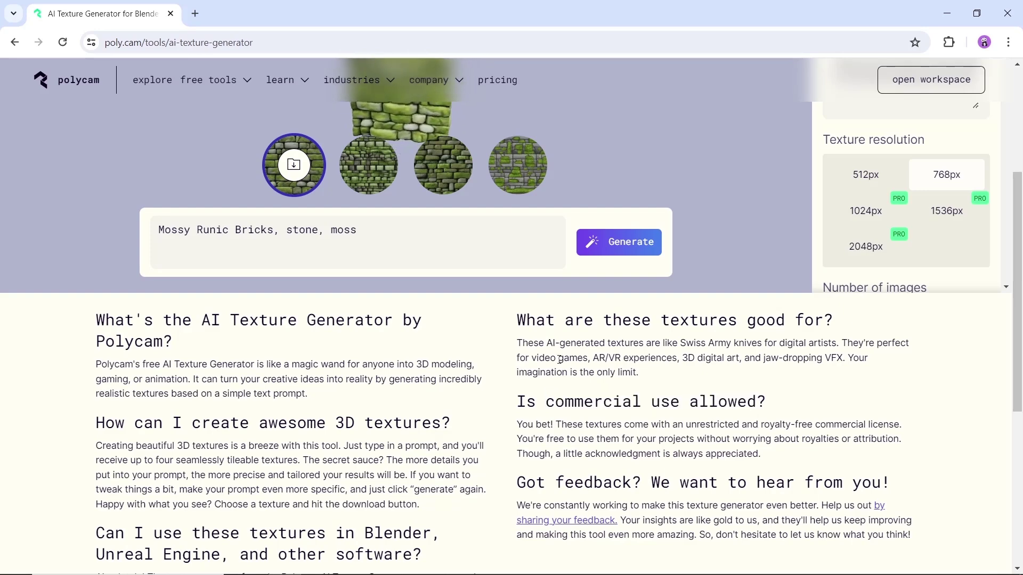
scroll(576, 359, up, 4)
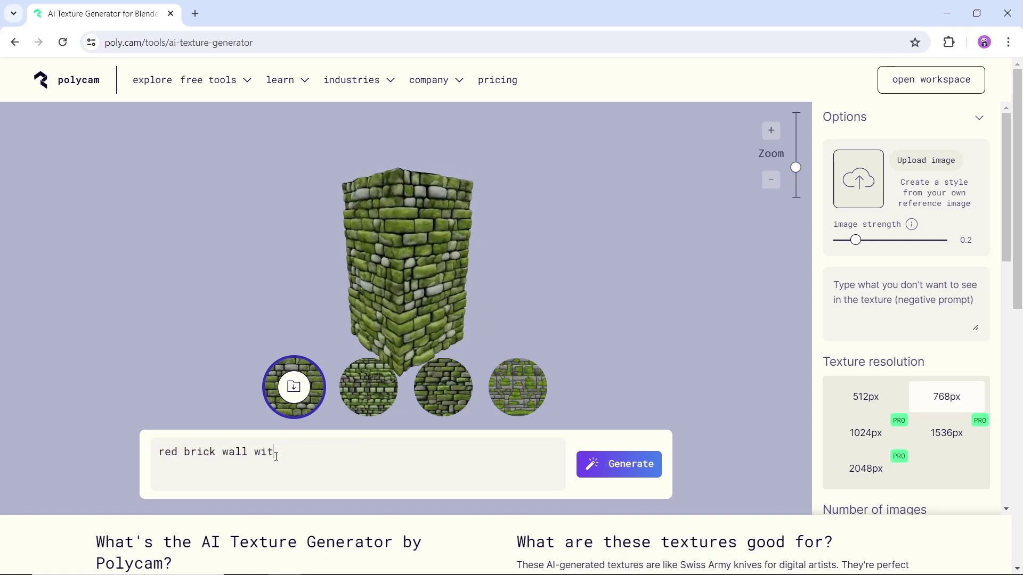
Step: Generate 'red brick wall with moss' textures, compare the variants, and download the third
text(moss)
key(Return)
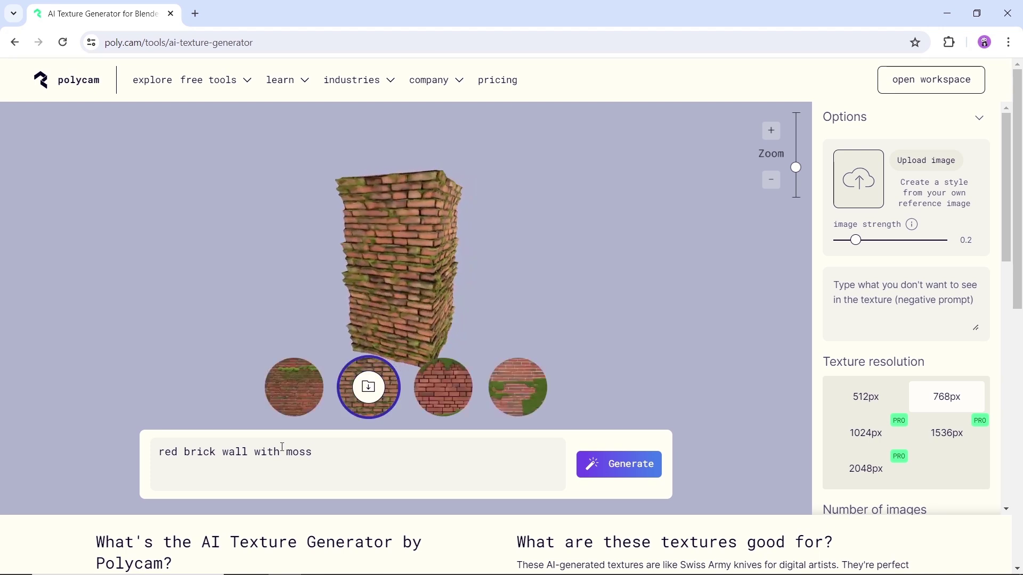
click(771, 131)
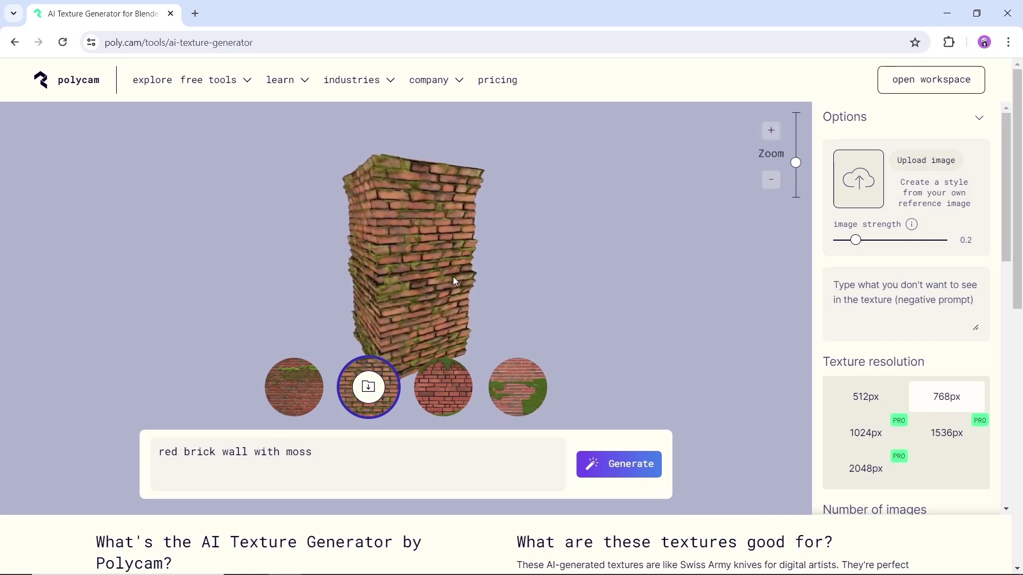
click(287, 386)
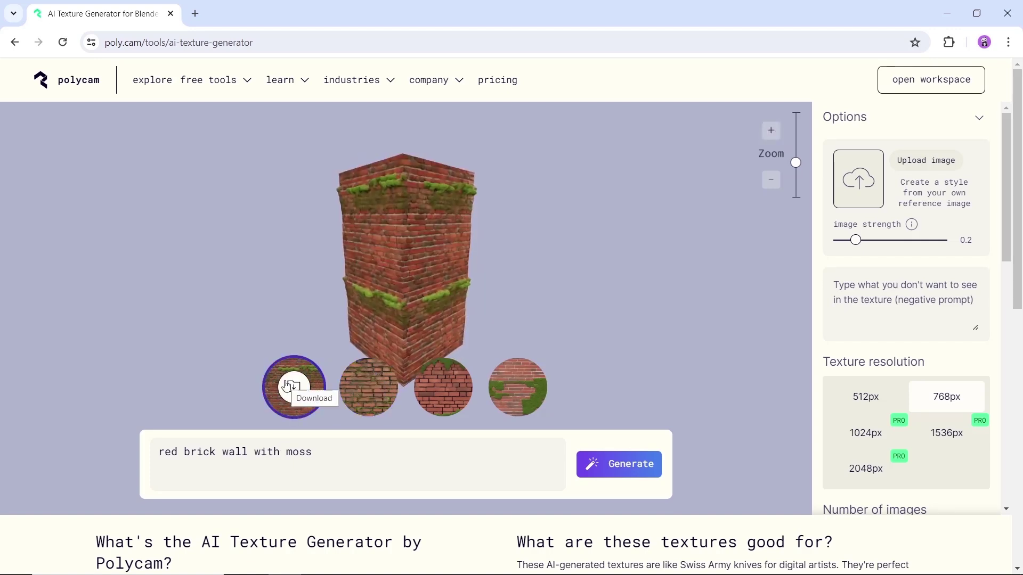
click(459, 399)
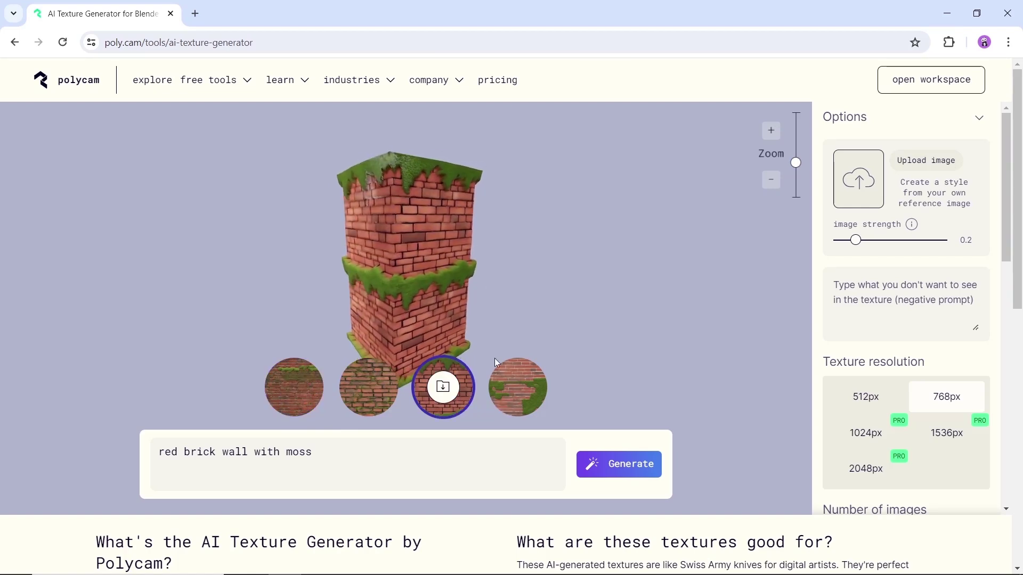
click(523, 392)
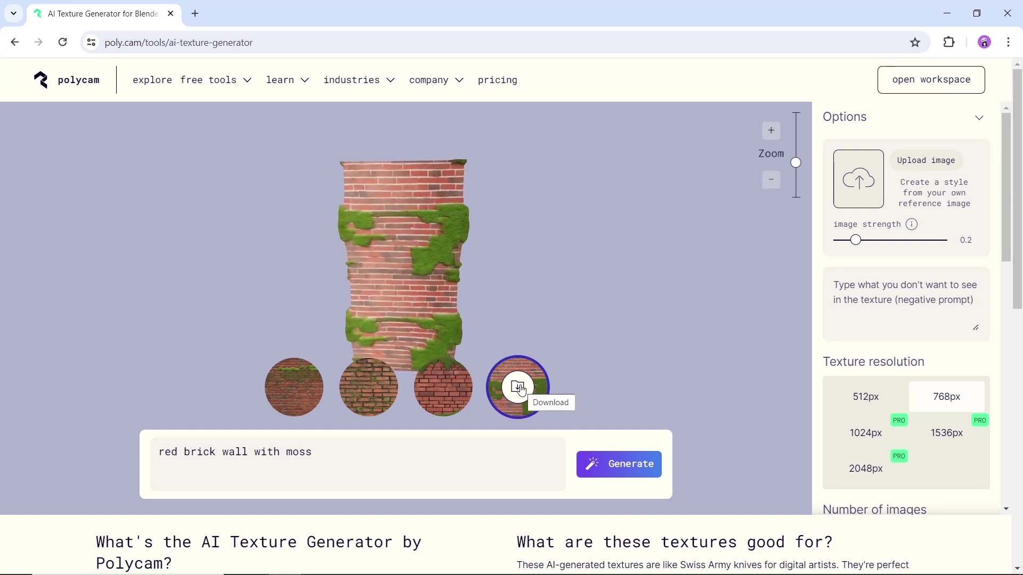
click(444, 391)
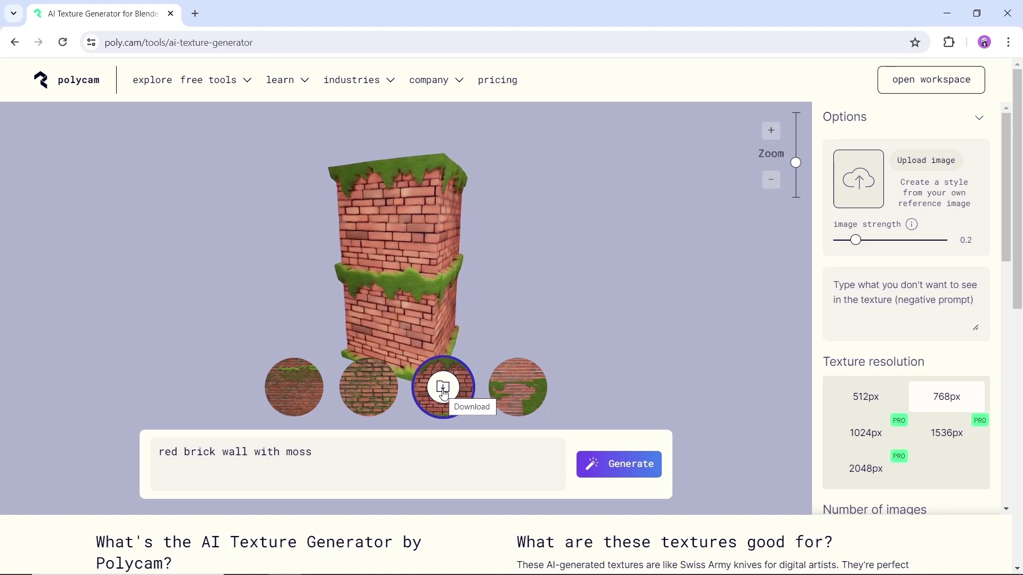
click(442, 391)
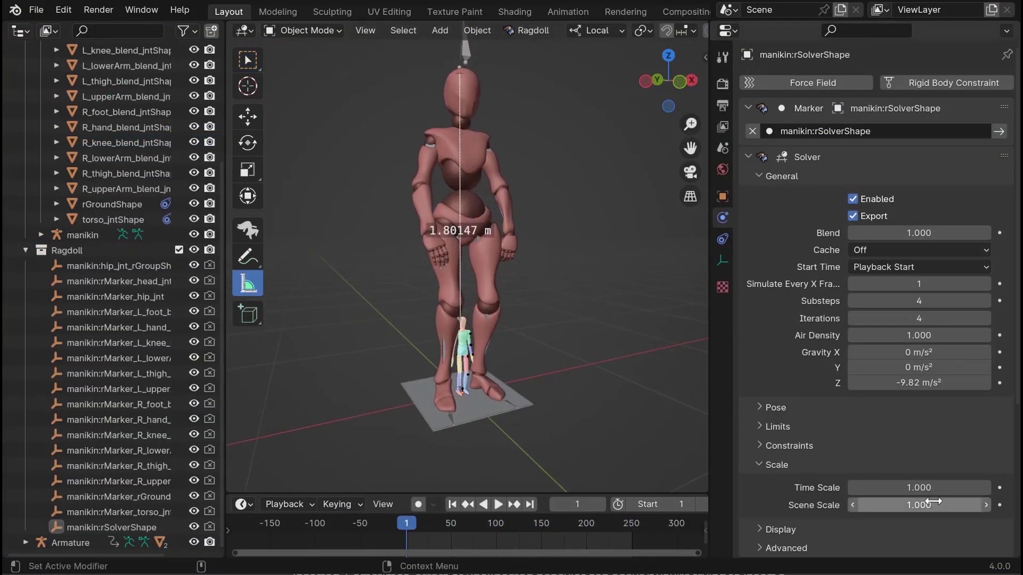
Step: Zoom in on the manikin and play the ragdoll simulation
middle_drag(446, 302, 442, 281)
scroll(405, 288, up, 5)
key(space)
scroll(419, 252, up, 3)
Step: Select the manikin in the Outliner, start a rotation and cancel it
click(74, 235)
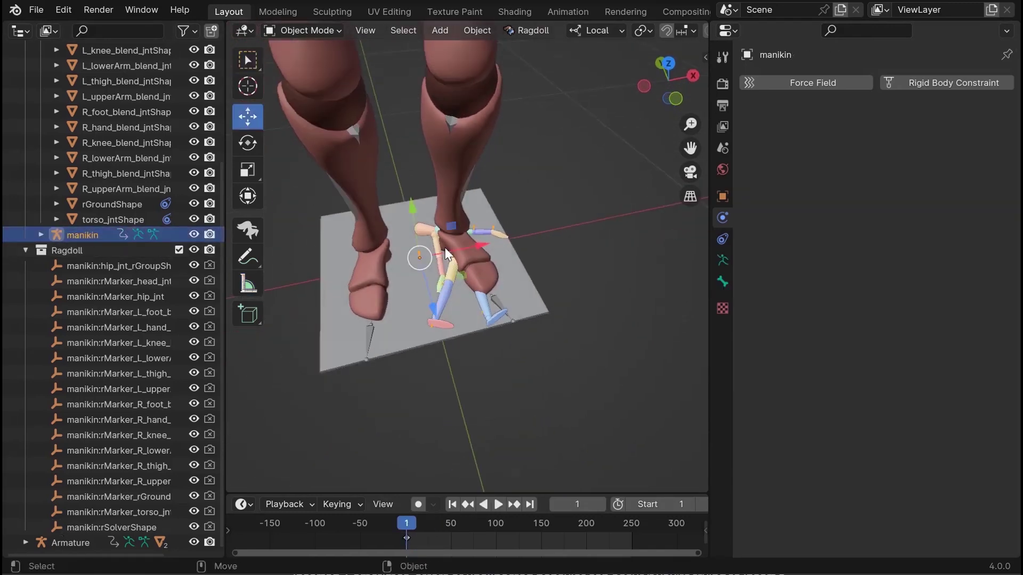
key(r)
right_click(481, 350)
key(shift+space)
key(g)
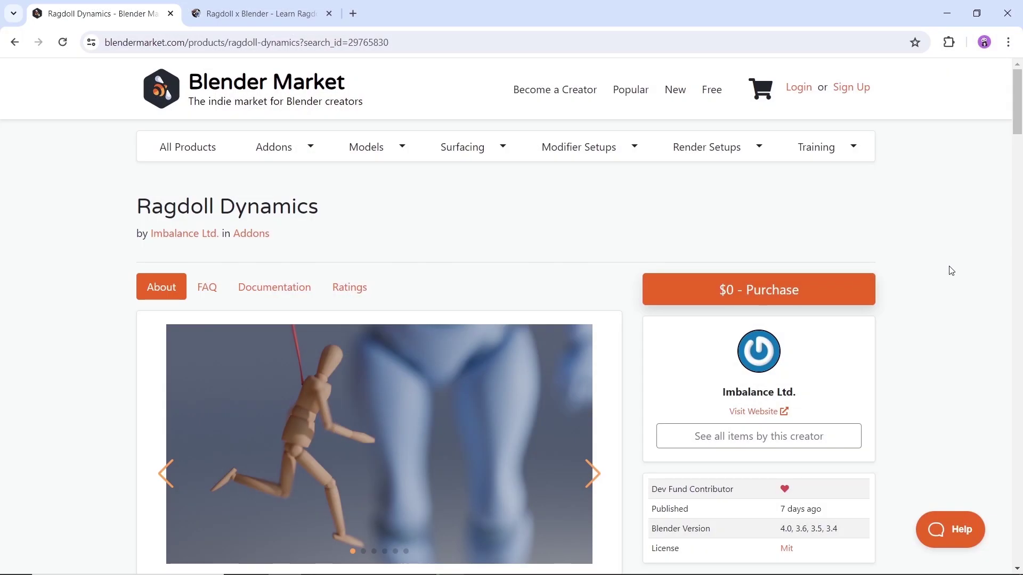
Step: Scroll the Ragdoll Dynamics page and switch to the 'Ragdoll x Blender - Learn Ragdoll' tab
scroll(951, 271, down, 4)
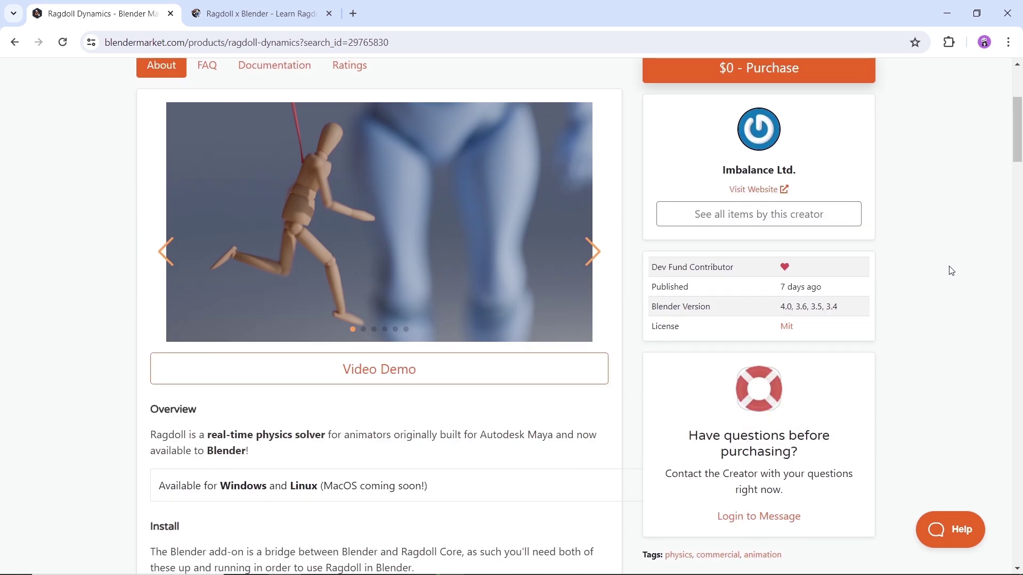
click(272, 20)
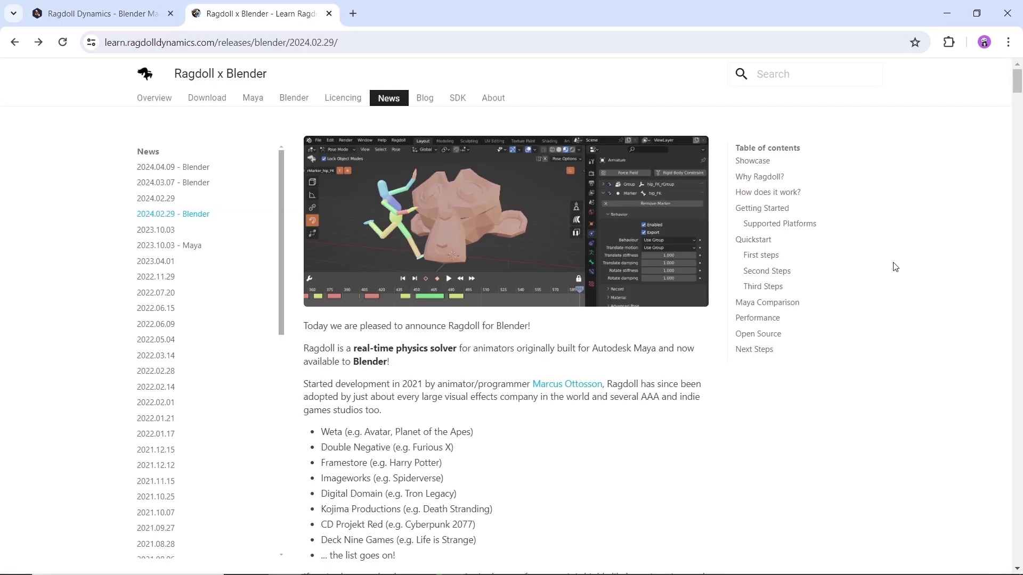
Step: Scroll through the release notes and open the 'Download and Install Ragdoll' page for Blender
scroll(895, 266, down, 8)
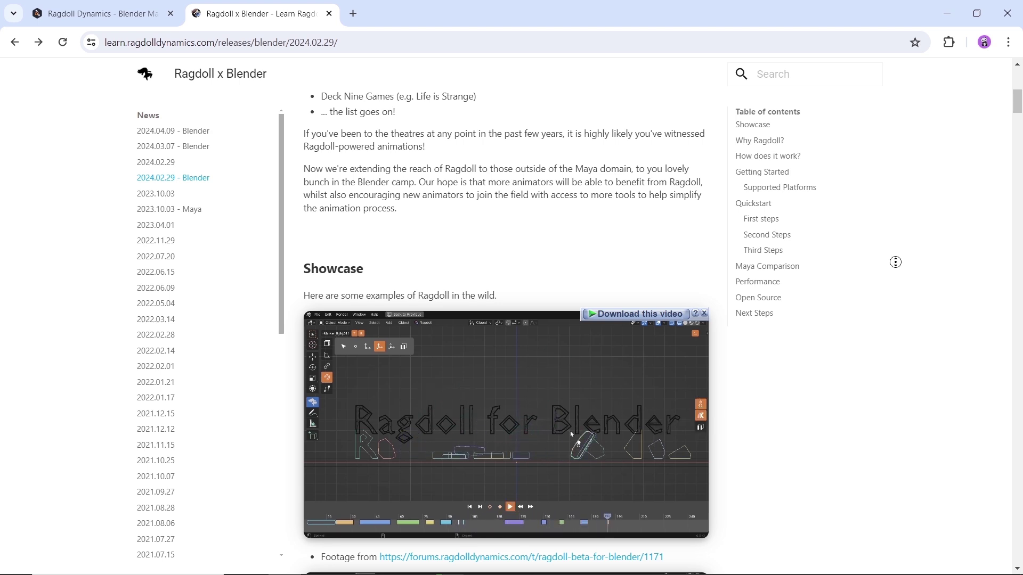
scroll(896, 265, down, 8)
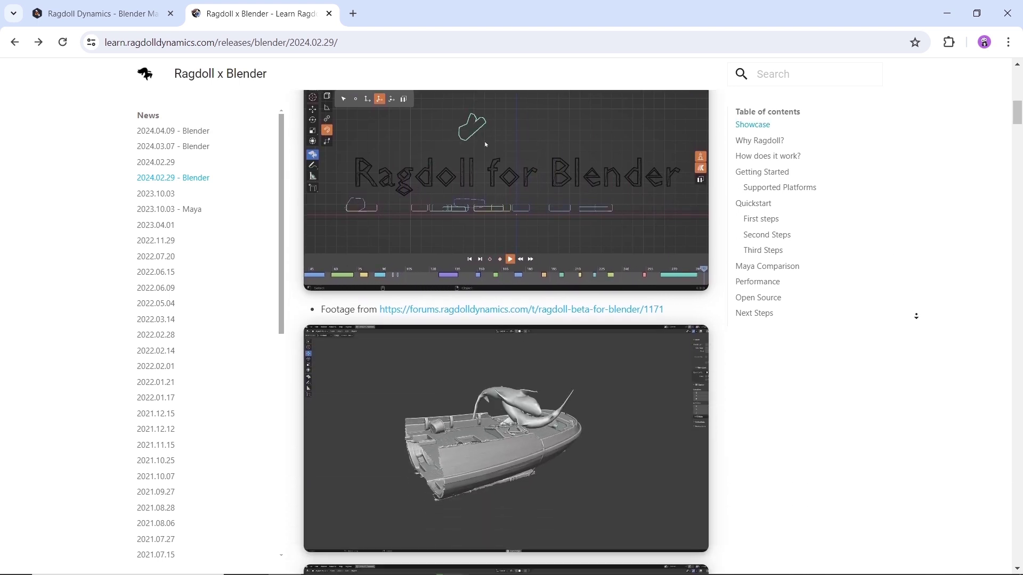
scroll(917, 303, down, 2)
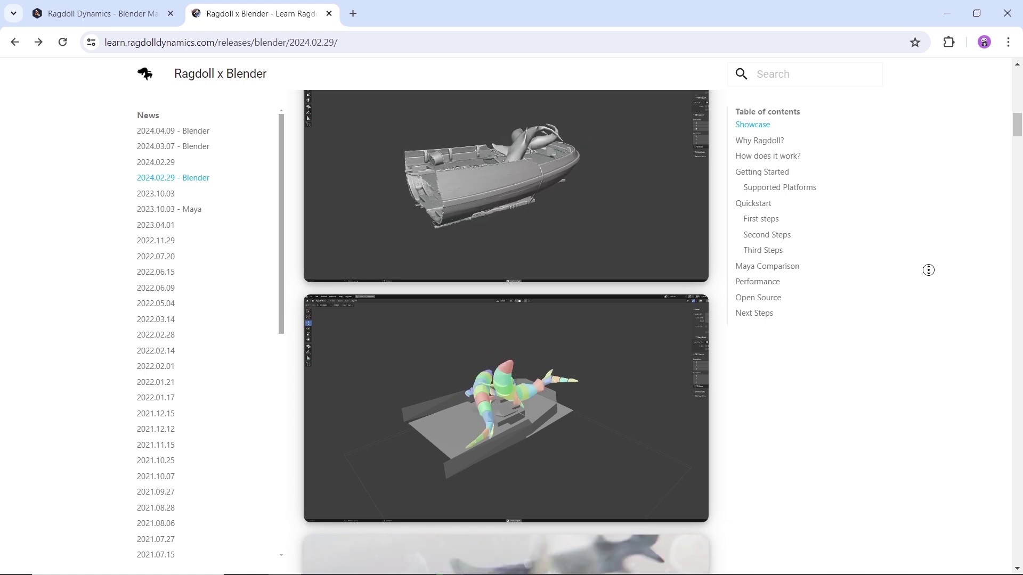
scroll(930, 301, down, 3)
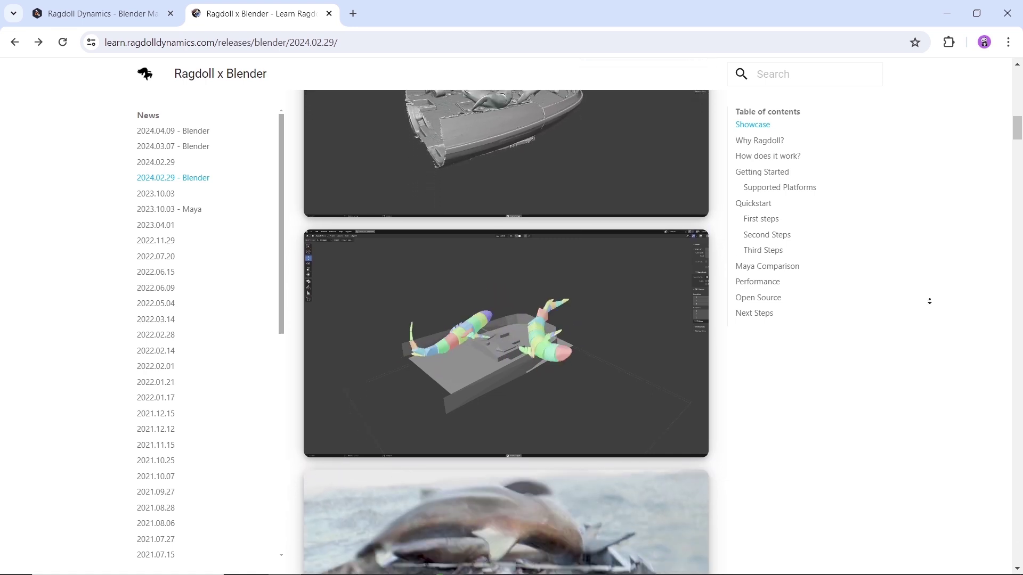
scroll(929, 301, down, 3)
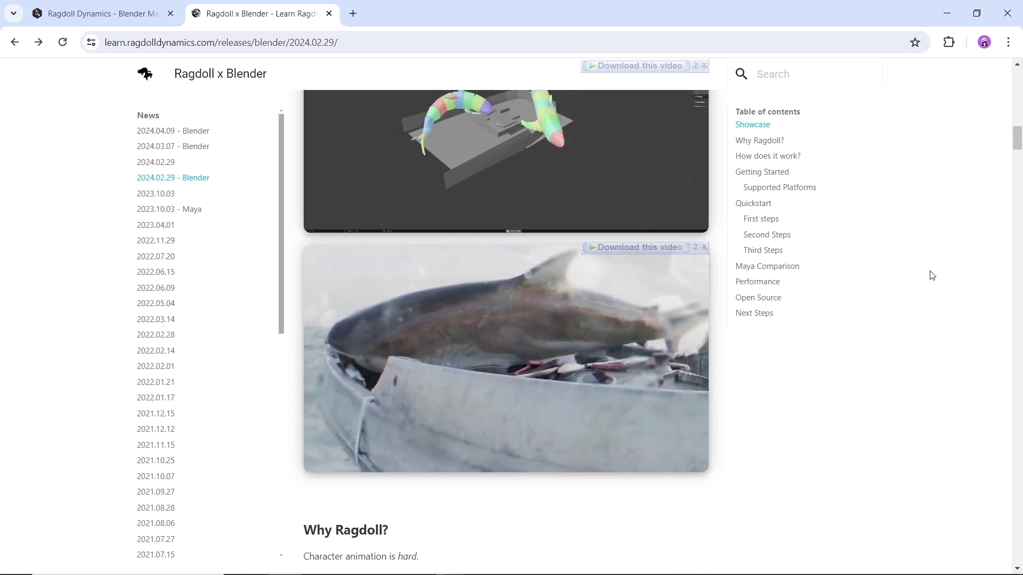
scroll(932, 275, down, 8)
scroll(933, 275, down, 6)
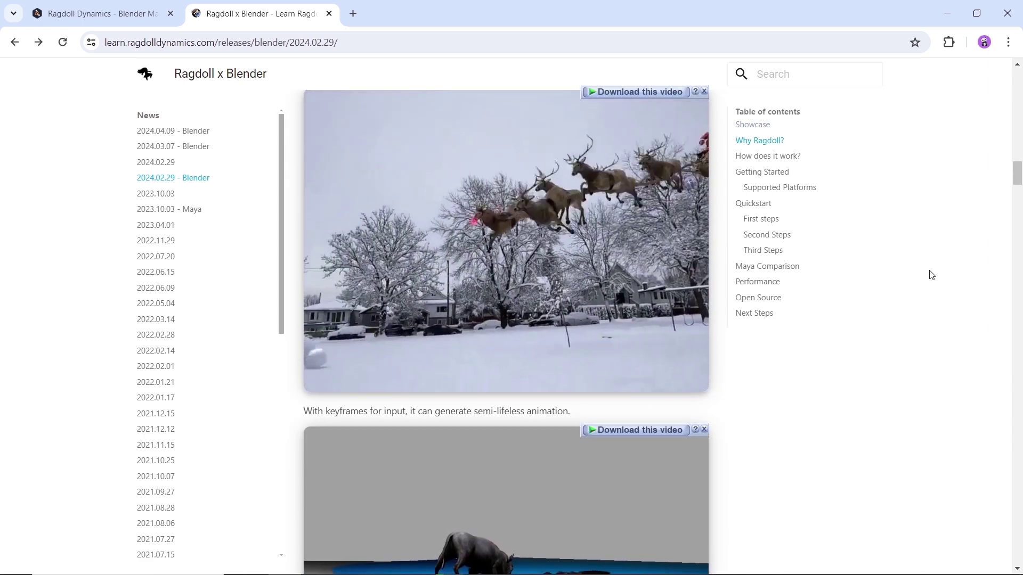
scroll(932, 274, down, 14)
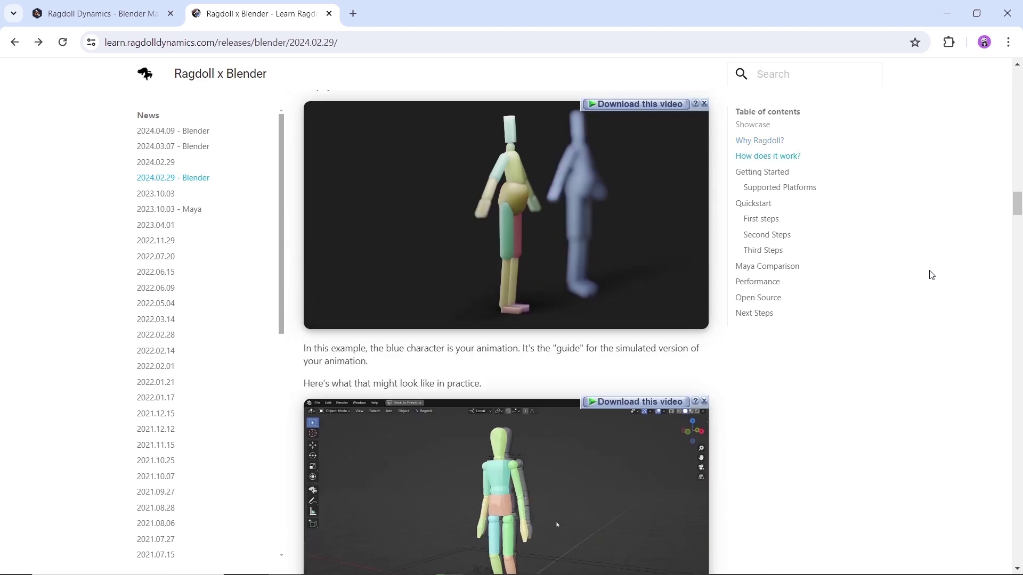
scroll(932, 275, down, 11)
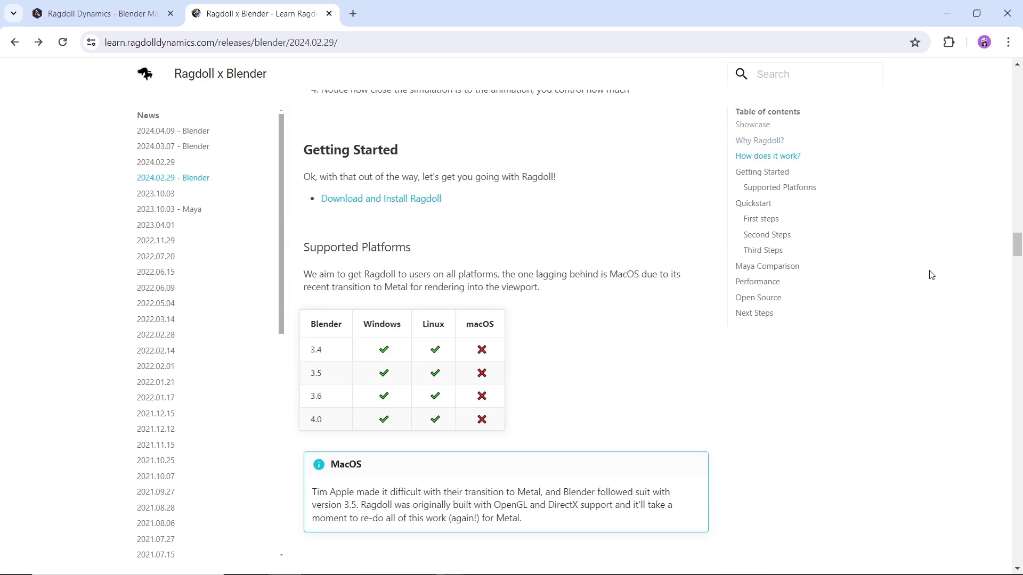
click(355, 200)
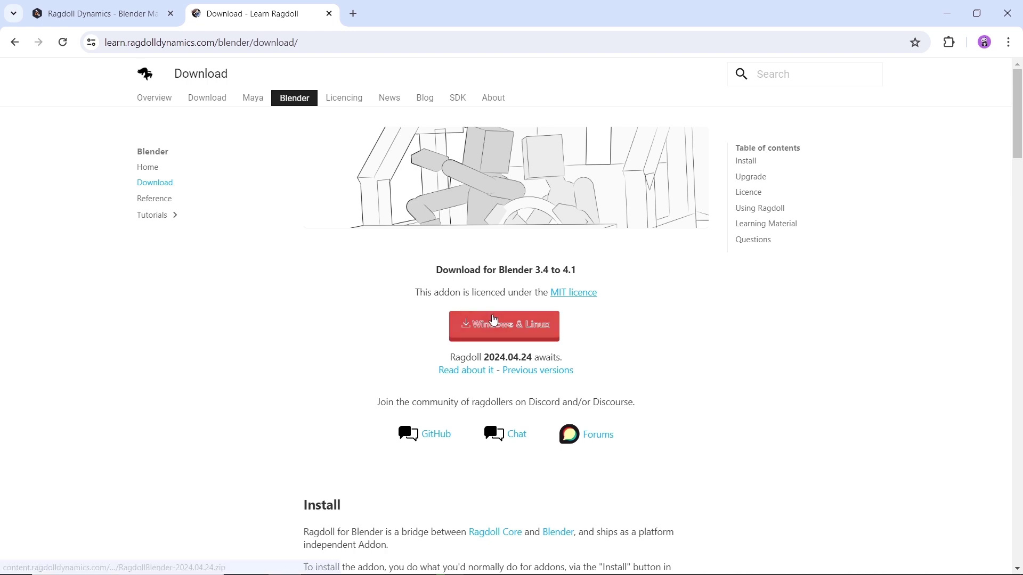
Step: Return to the Blender Market Ragdoll tab and scroll through its description
click(139, 16)
scroll(162, 253, down, 6)
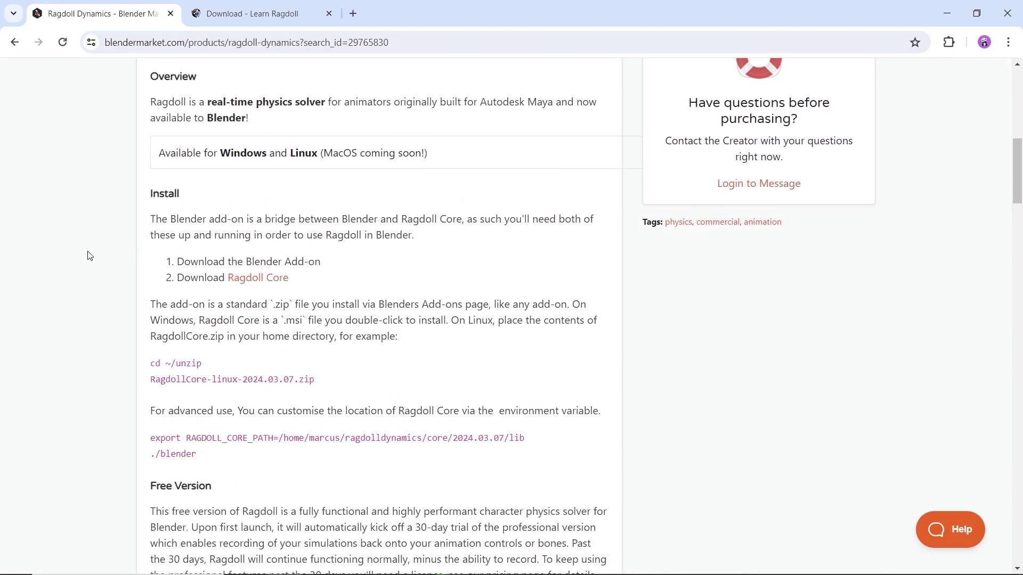
scroll(90, 256, down, 8)
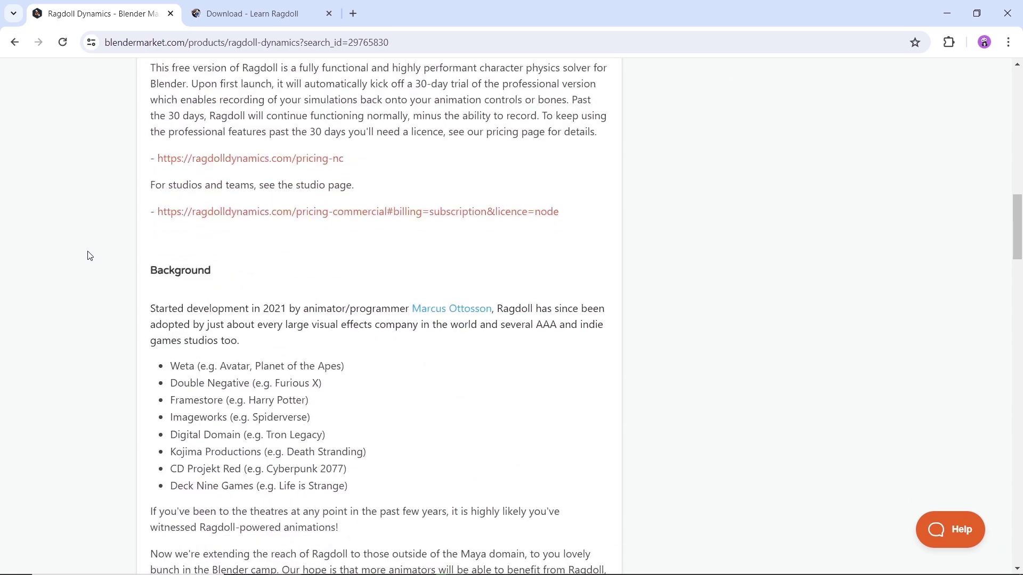
scroll(89, 254, down, 8)
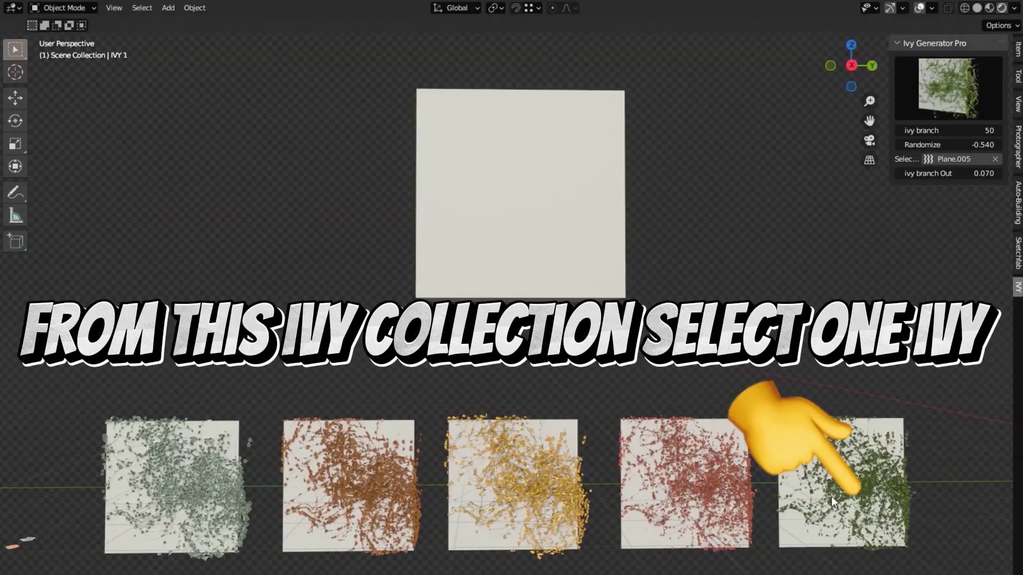
Step: Pick an ivy style, set the target to Cube, and raise ivy branch Out to 3.090
click(846, 448)
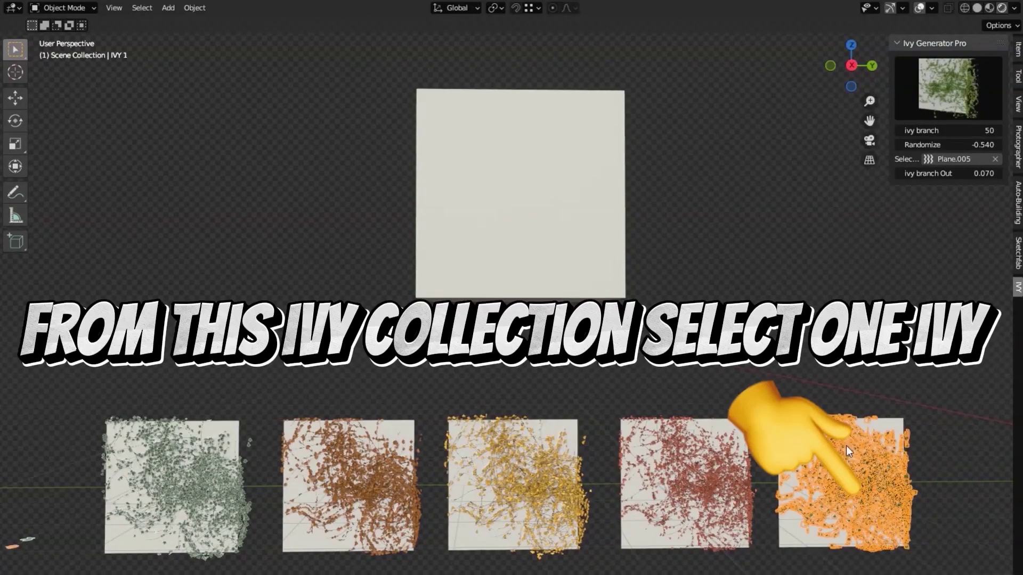
click(995, 159)
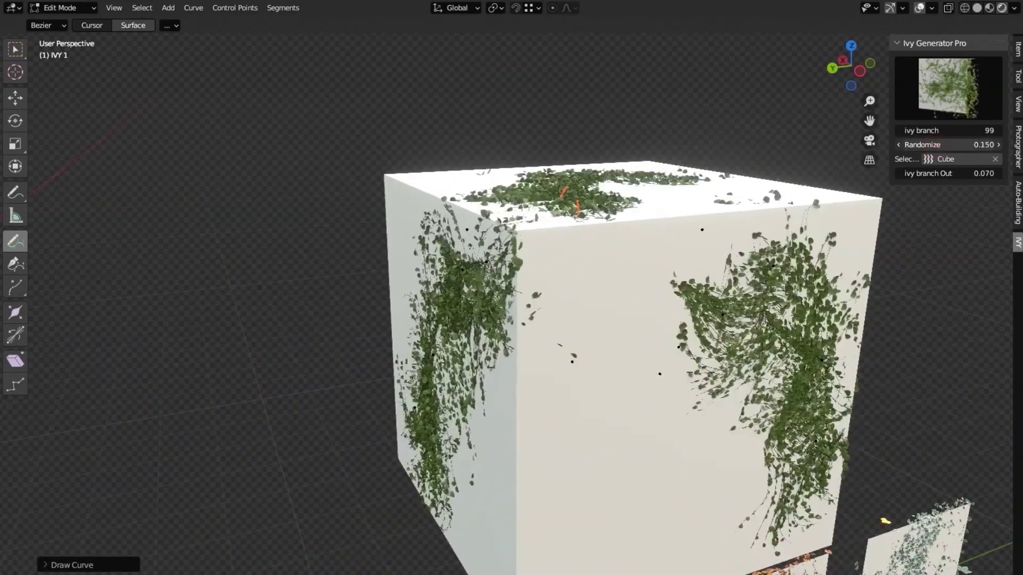
drag(939, 174, 969, 174)
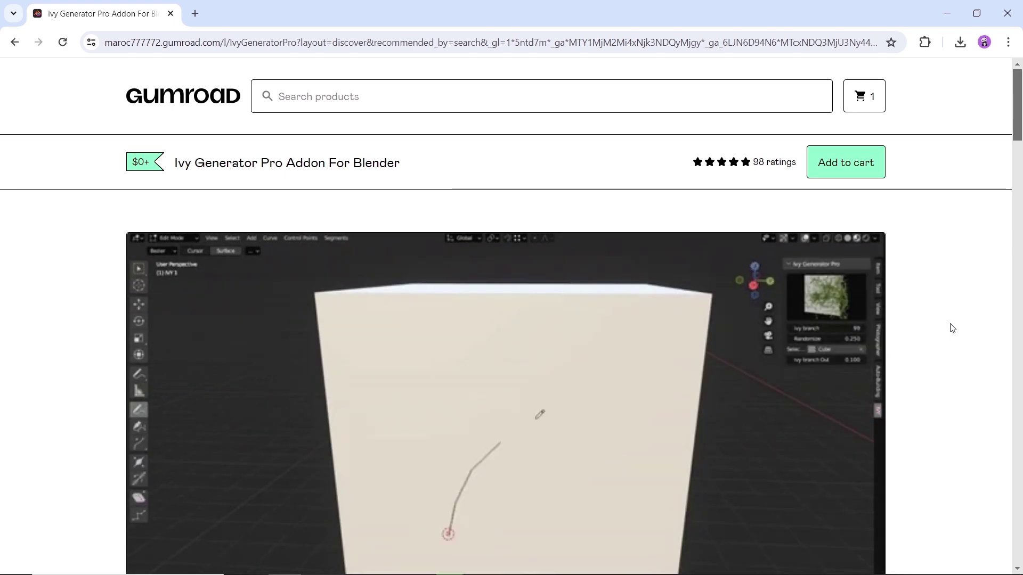
scroll(952, 328, down, 7)
scroll(952, 328, down, 3)
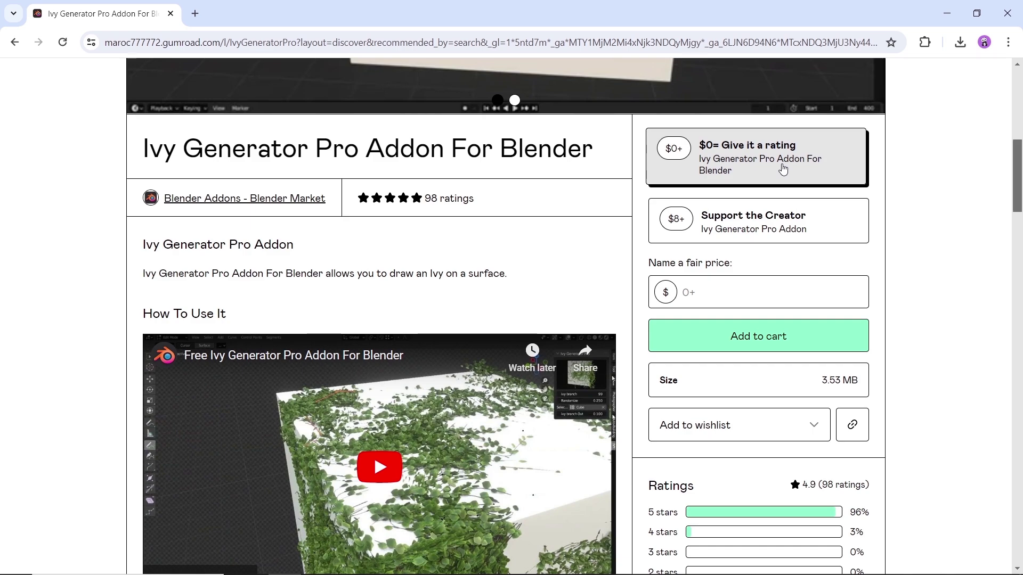
scroll(945, 299, down, 6)
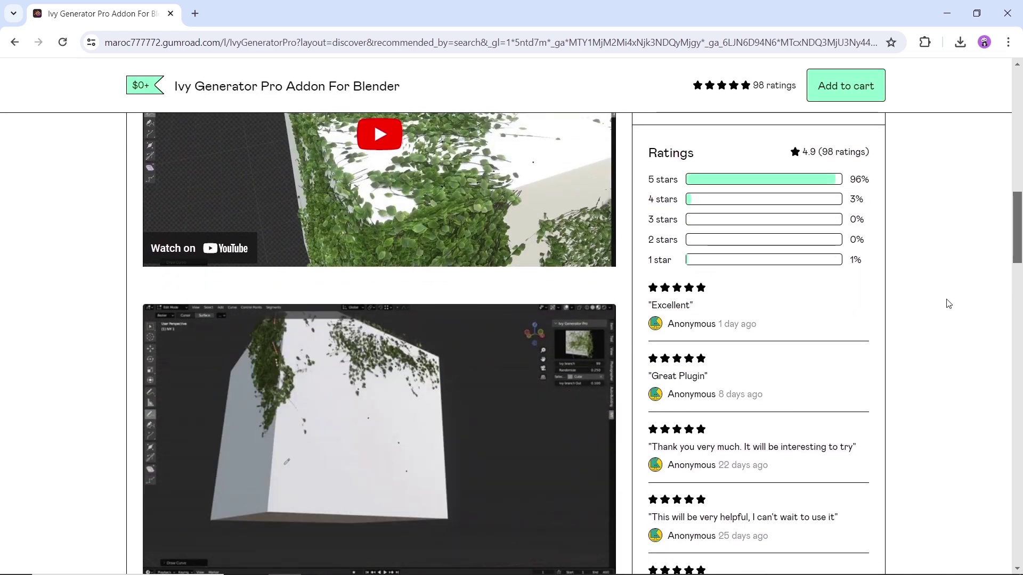
scroll(949, 303, down, 8)
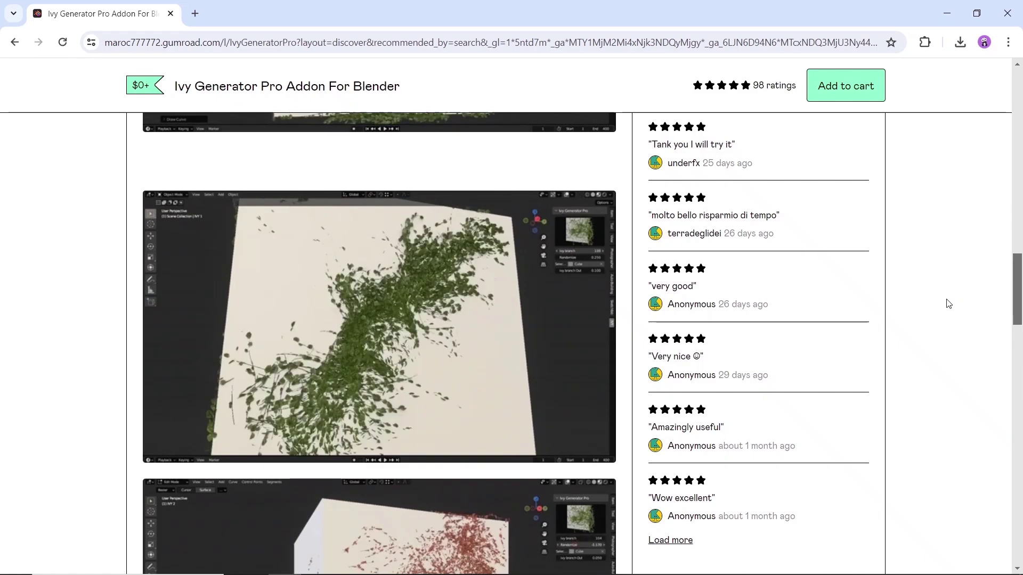
scroll(949, 303, down, 6)
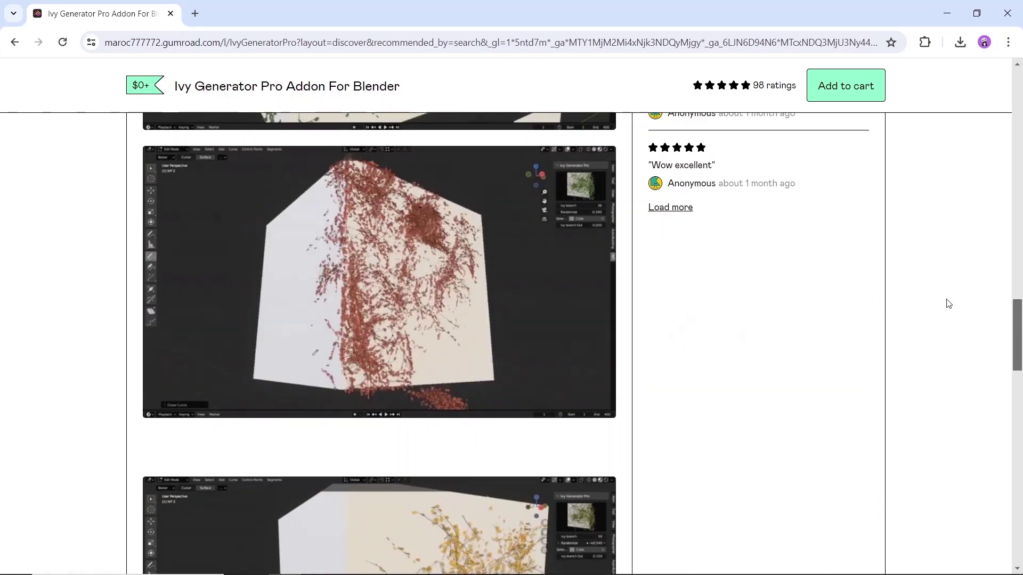
scroll(948, 303, down, 15)
drag(1017, 466, 1019, 182)
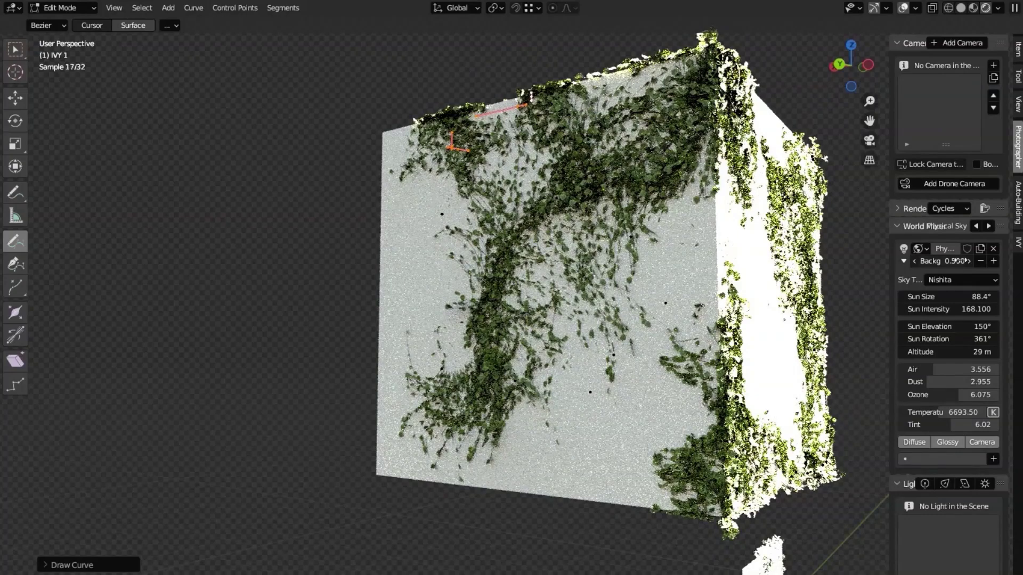
Step: Switch the Photographer Render engine from Cycles to Eevee and orbit down onto the ivy cube
click(959, 208)
click(948, 224)
middle_drag(750, 280, 490, 304)
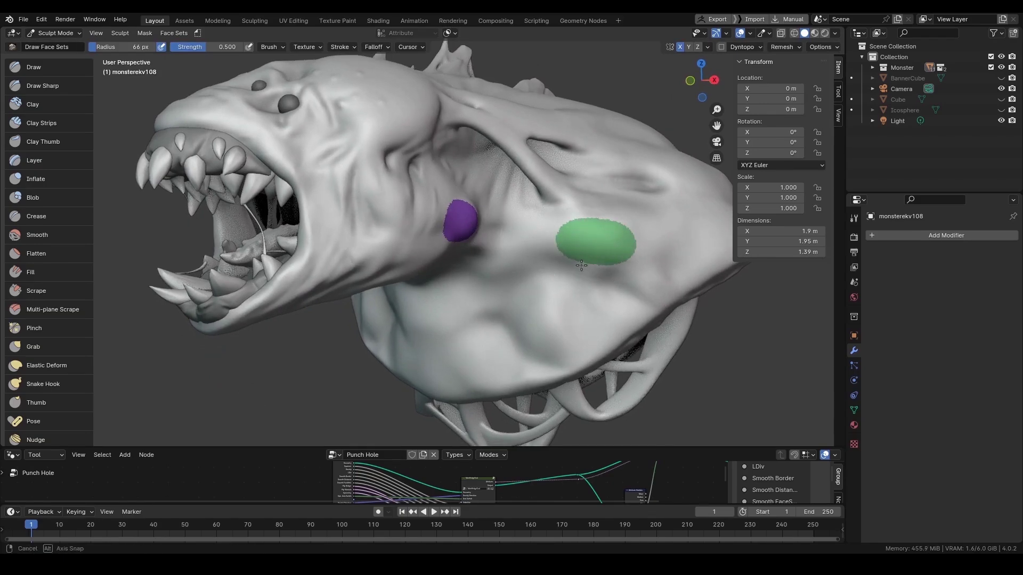
Step: Paint green face-set spots on the monster head and bridge them with a tube
key(F3)
click(482, 265)
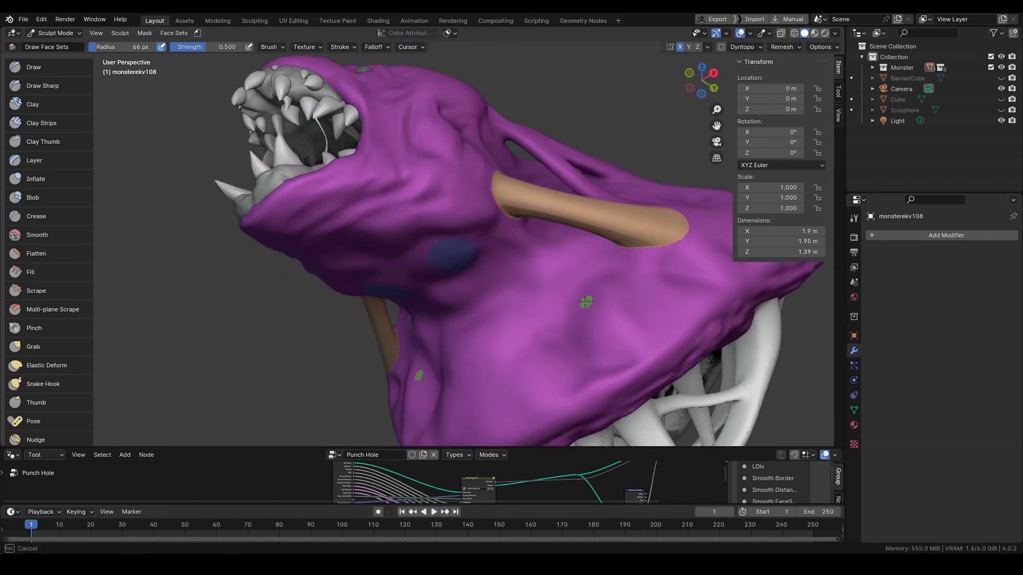
click(594, 314)
key(F3)
click(551, 288)
middle_drag(551, 289, 609, 220)
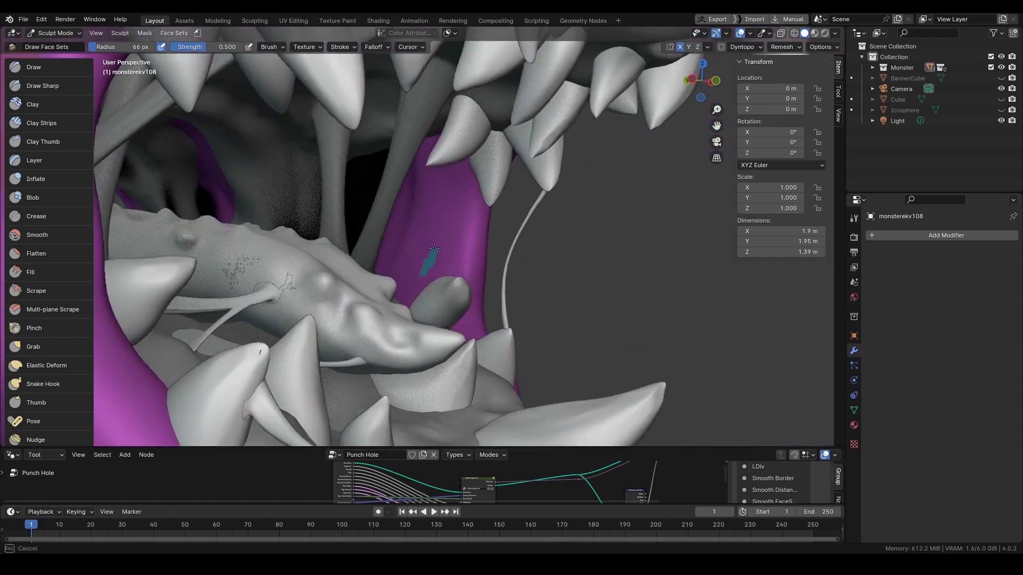
Step: Paint a face set inside the mouth and punch a hole through the cheek
drag(442, 155, 440, 180)
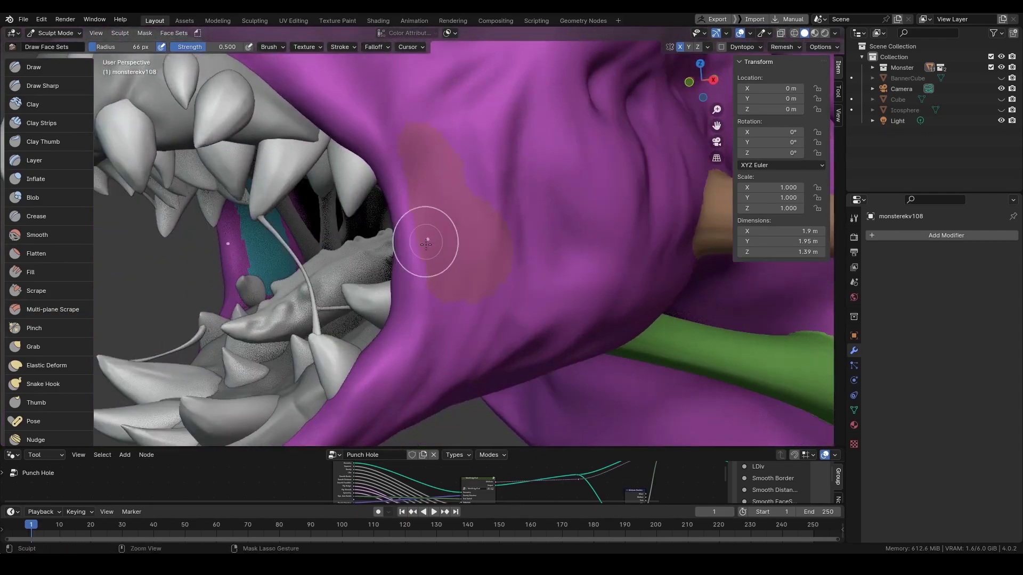
key(F3)
click(491, 273)
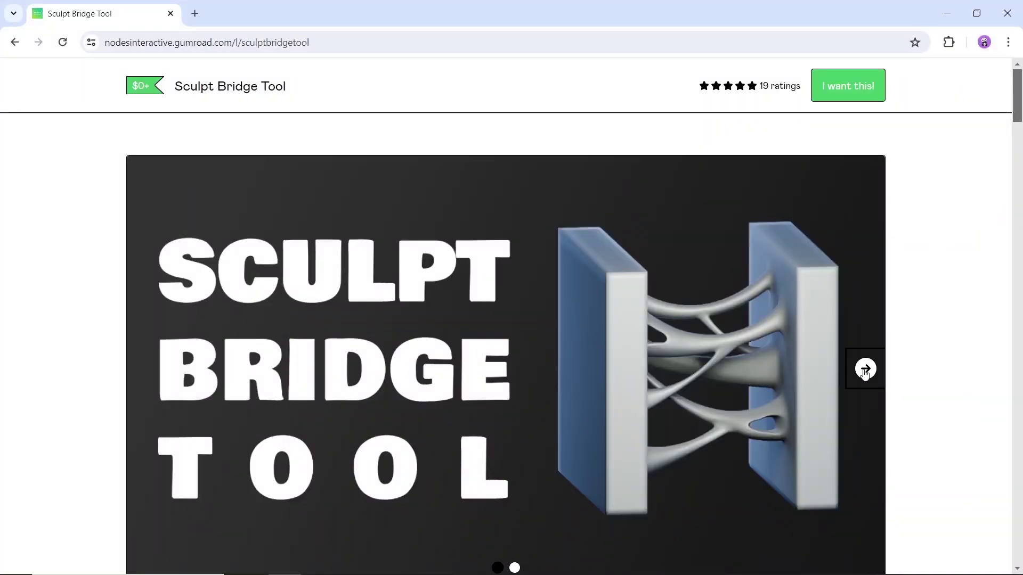
Step: Browse the Sculpt Bridge Tool's Gumroad preview images, features and reviews, then return to the top
click(865, 369)
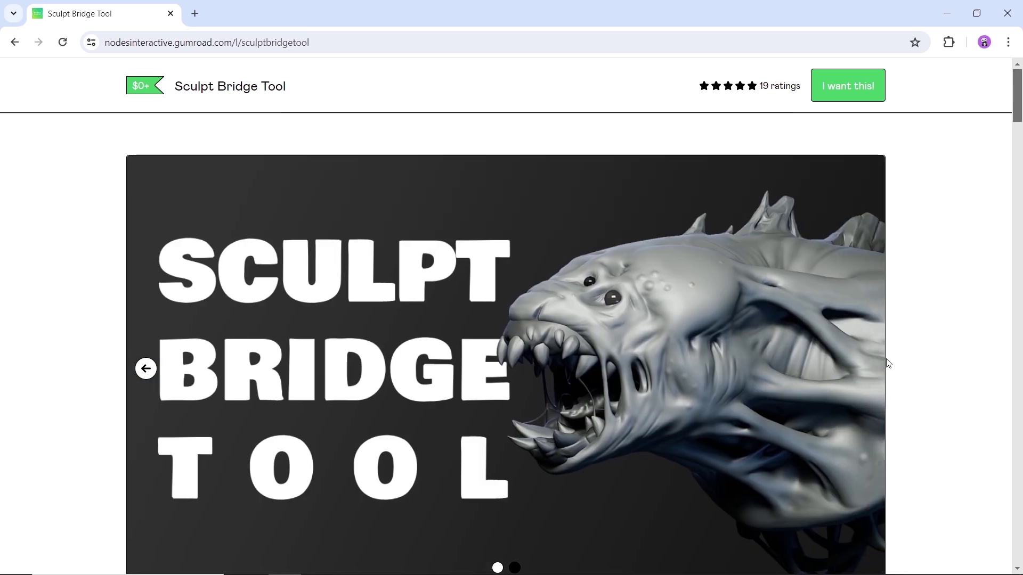
scroll(922, 329, down, 6)
scroll(924, 330, down, 6)
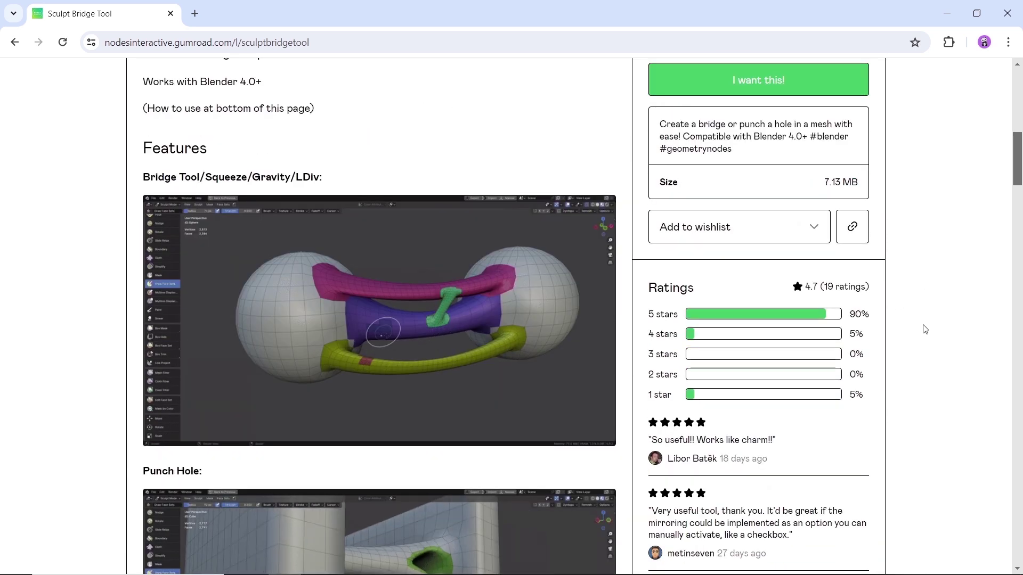
scroll(924, 329, down, 6)
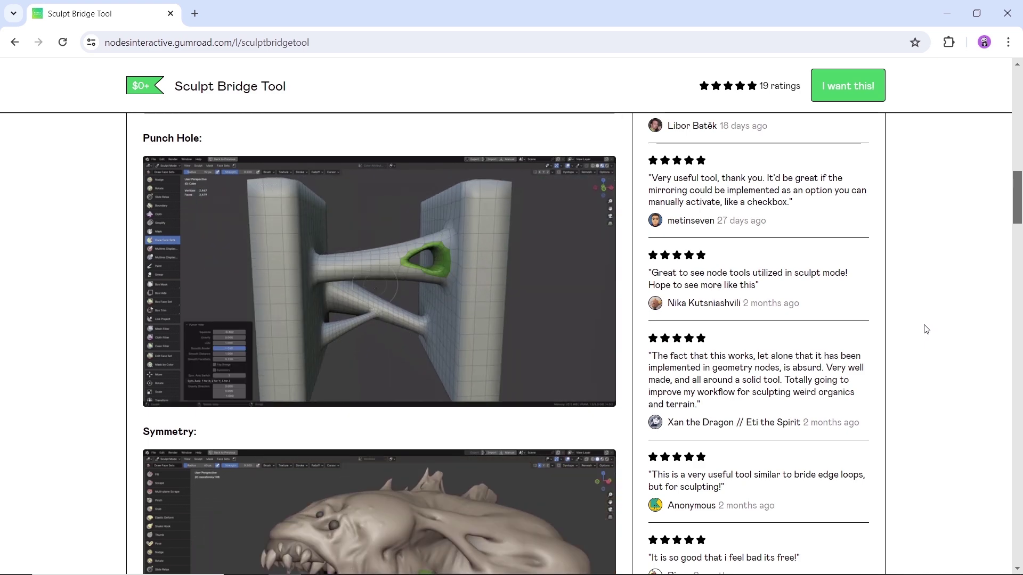
scroll(926, 329, down, 5)
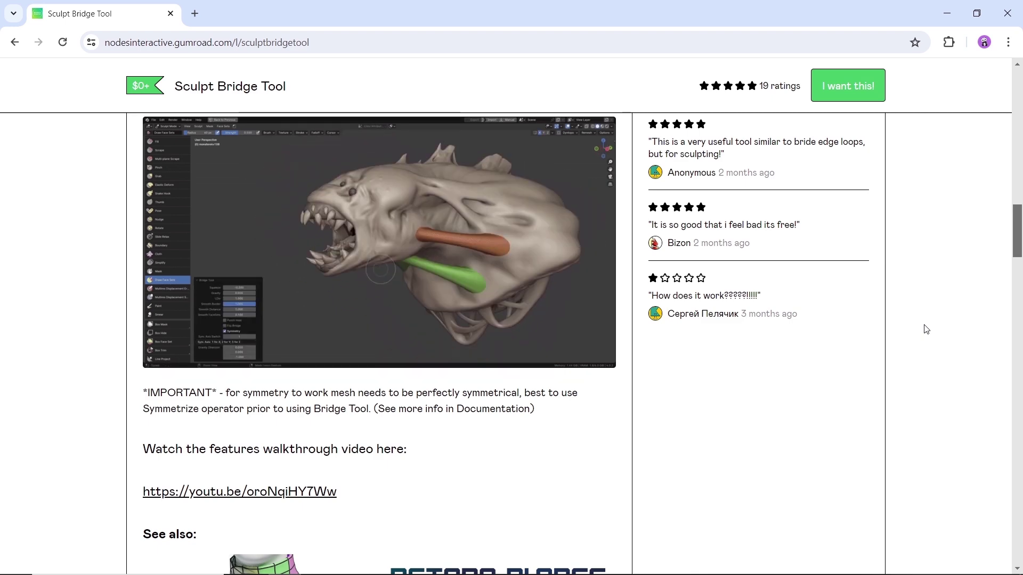
scroll(926, 329, up, 10)
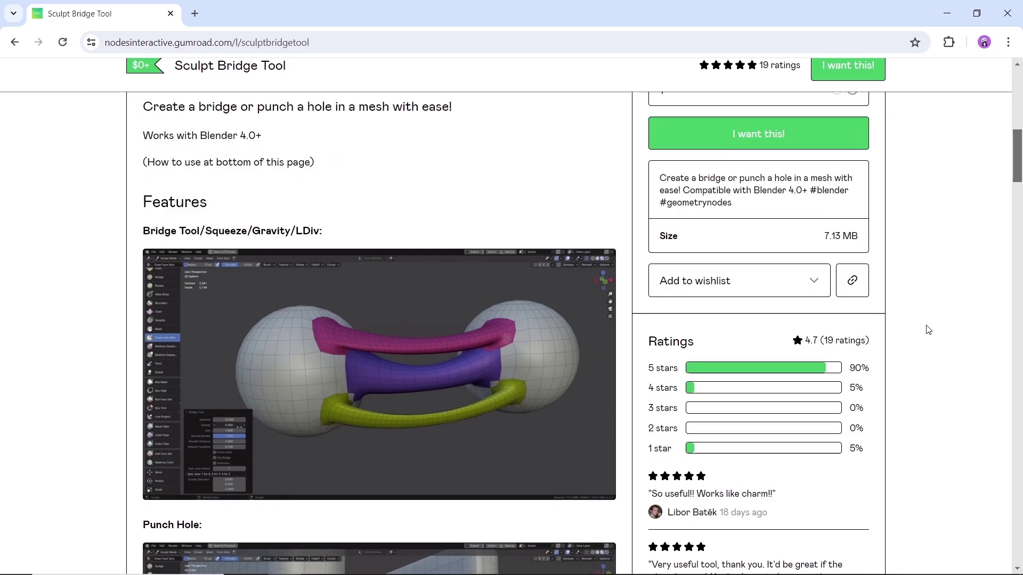
scroll(926, 329, up, 5)
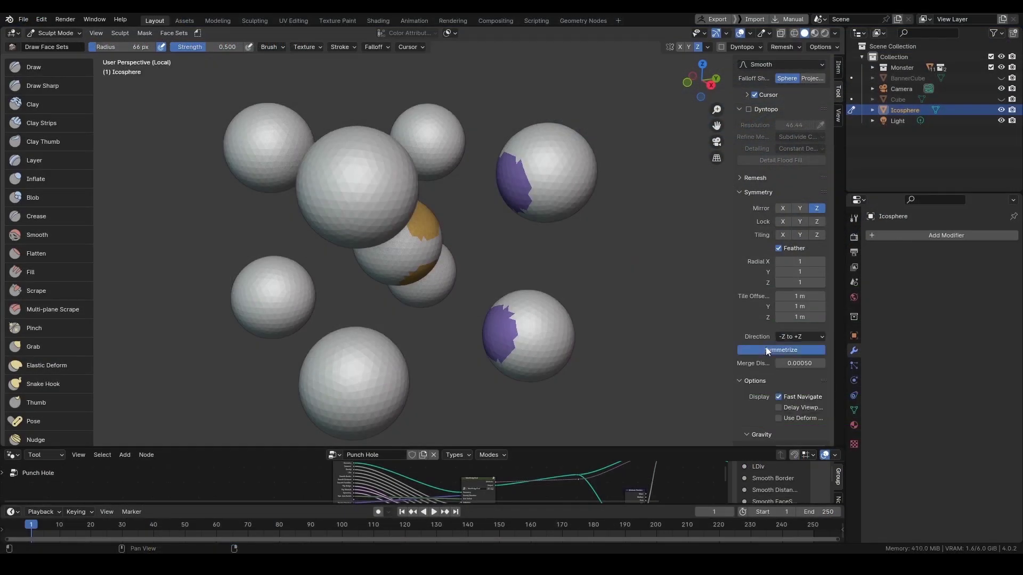
Step: Symmetrize the icosphere mesh from -Z to +Z and bridge its face sets, switching the symmetry axis
click(767, 350)
click(474, 255)
click(232, 393)
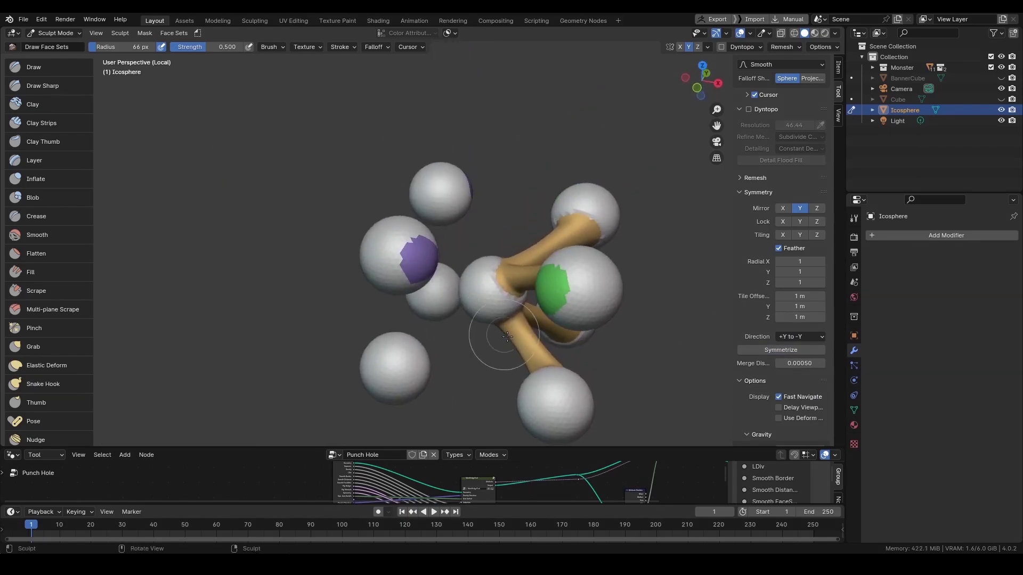
Step: Rerun the Bridge Tool from Quick Favorites and change Sym. Axis Switch to rebuild the tubes
key(q)
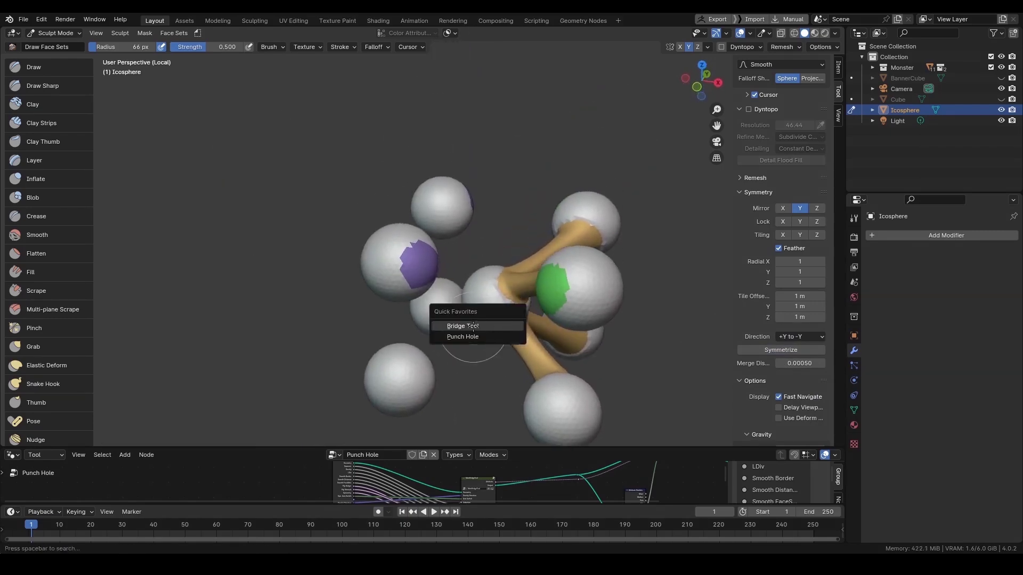
click(463, 326)
click(234, 393)
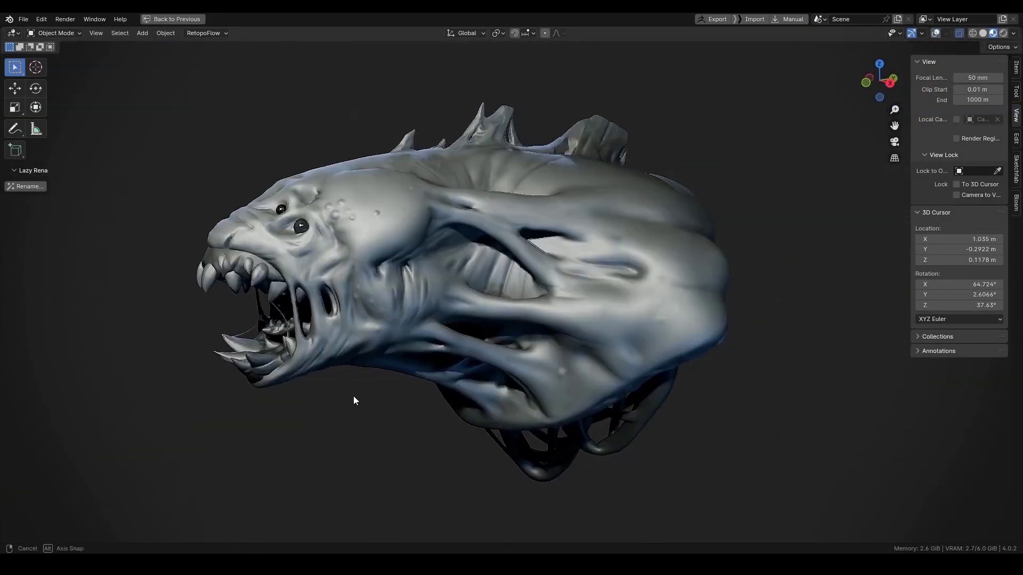
mouse_move(353, 395)
ctrl+middle_down()
mouse_move(270, 254)
mouse_move(209, 352)
ctrl+middle_up()
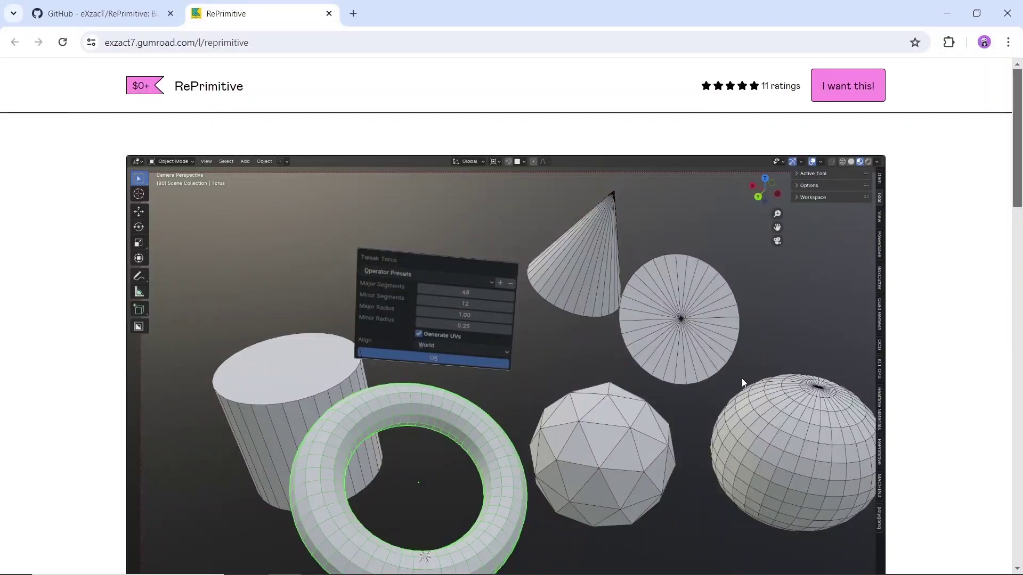
Step: Scroll through the RePrimitive Gumroad page and its demo
scroll(742, 378, down, 7)
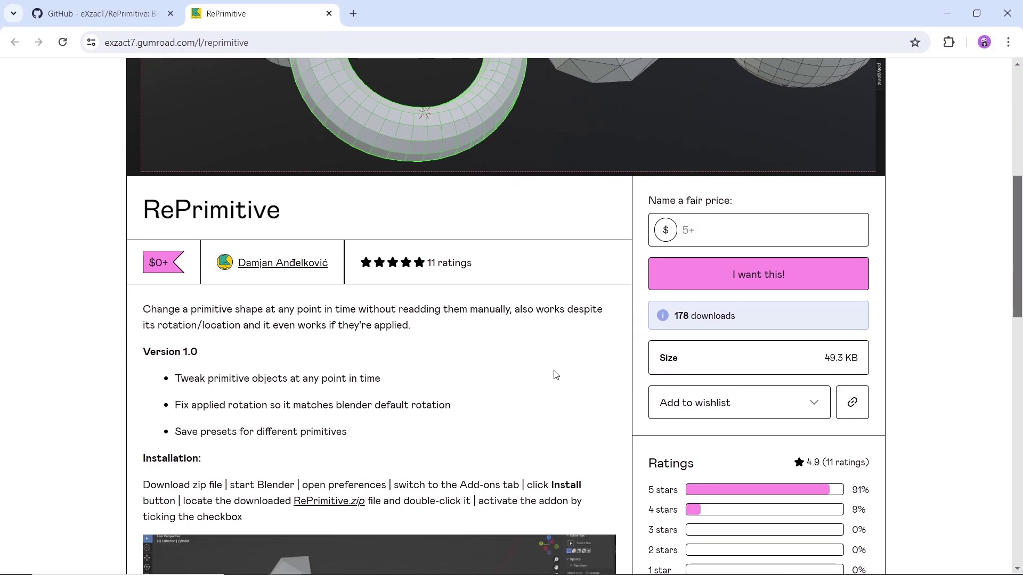
scroll(531, 375, down, 4)
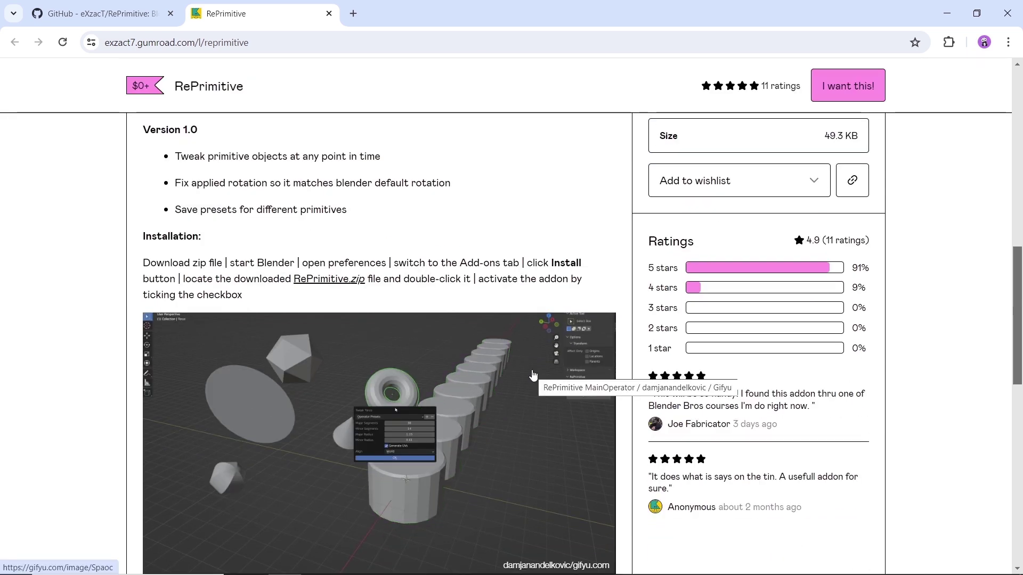
scroll(532, 375, down, 8)
scroll(550, 322, up, 15)
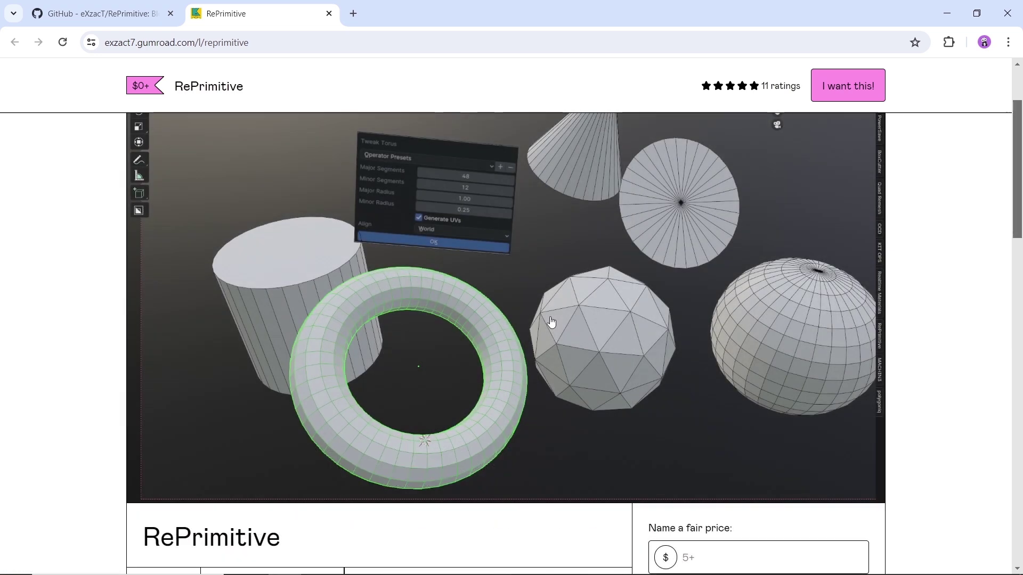
scroll(698, 309, down, 4)
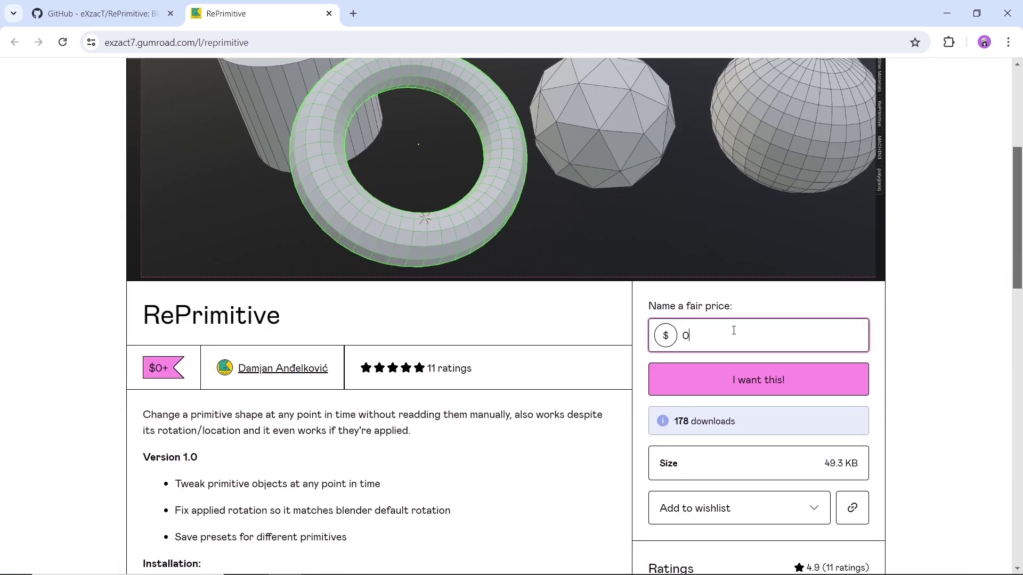
Step: Switch to the RePrimitive GitHub repository and open its 2.0.1 release
click(135, 22)
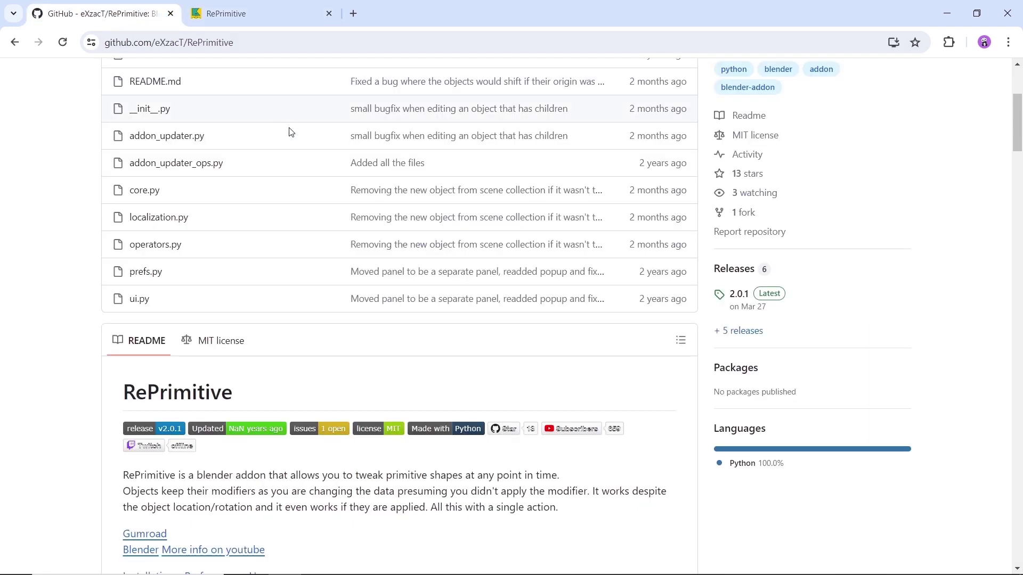
click(758, 306)
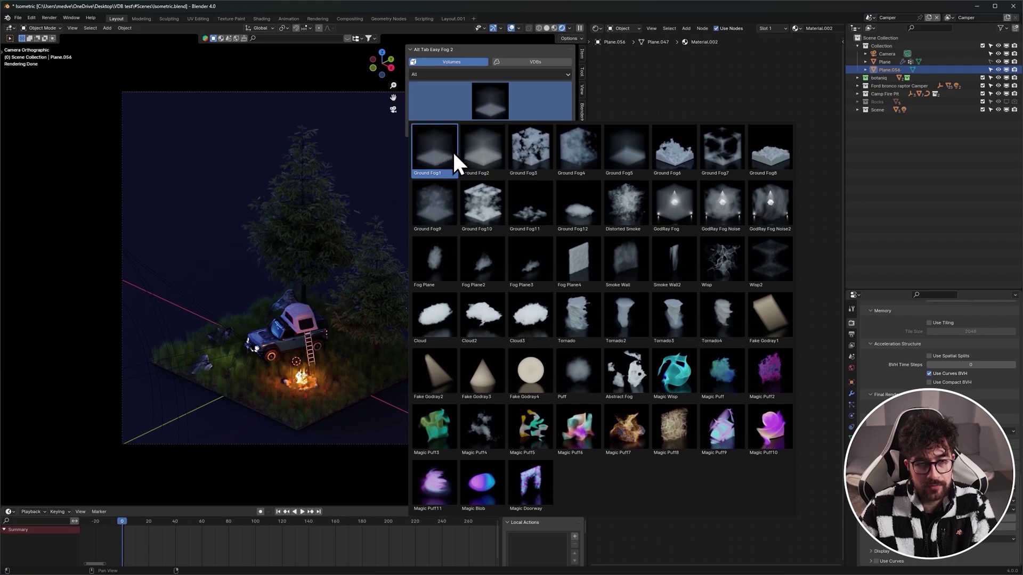
Step: Add a Ground Fog1 volume to the campsite and shift the Density ramp left to thicken it
click(446, 150)
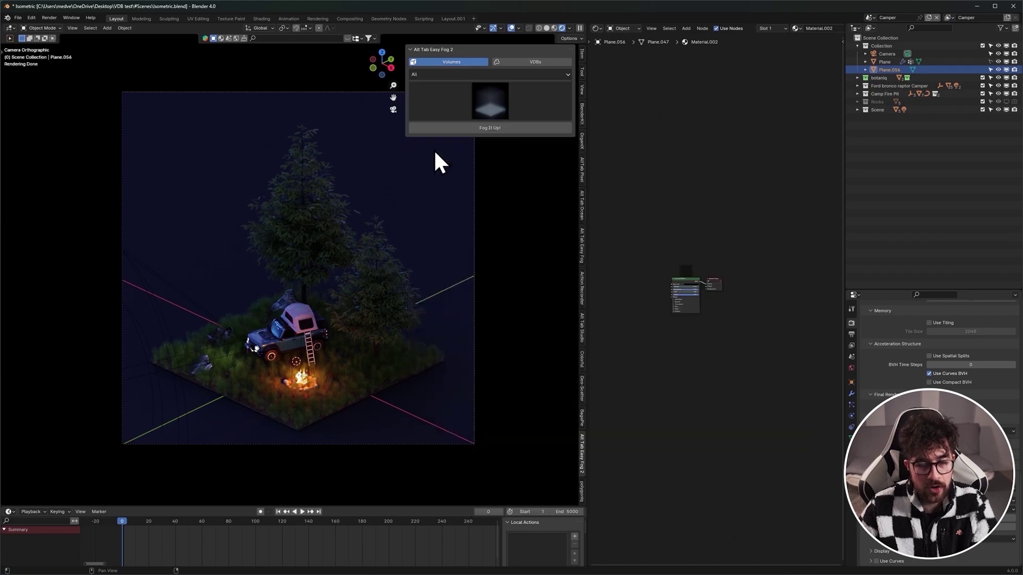
click(487, 128)
click(296, 246)
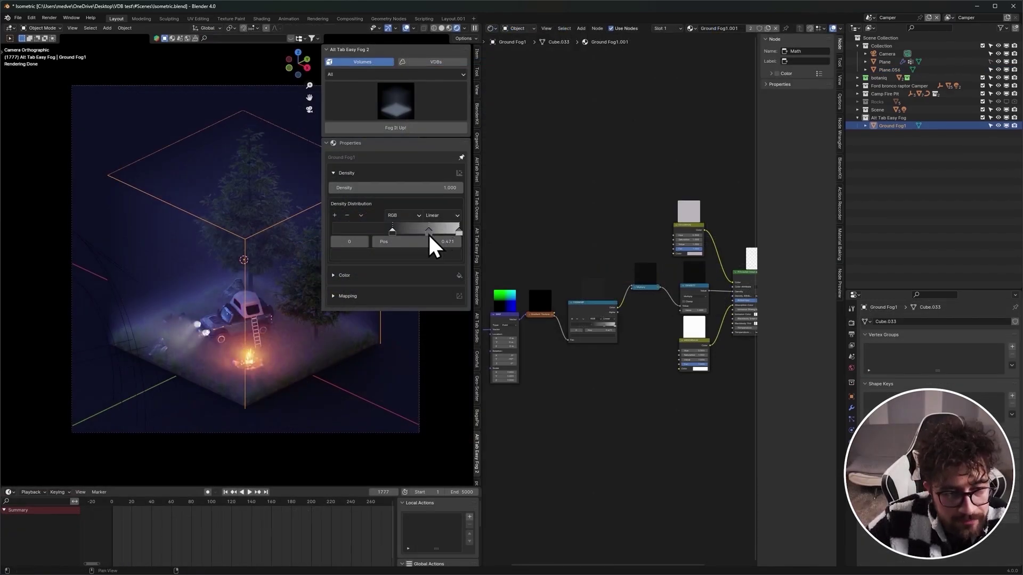
drag(458, 232, 376, 233)
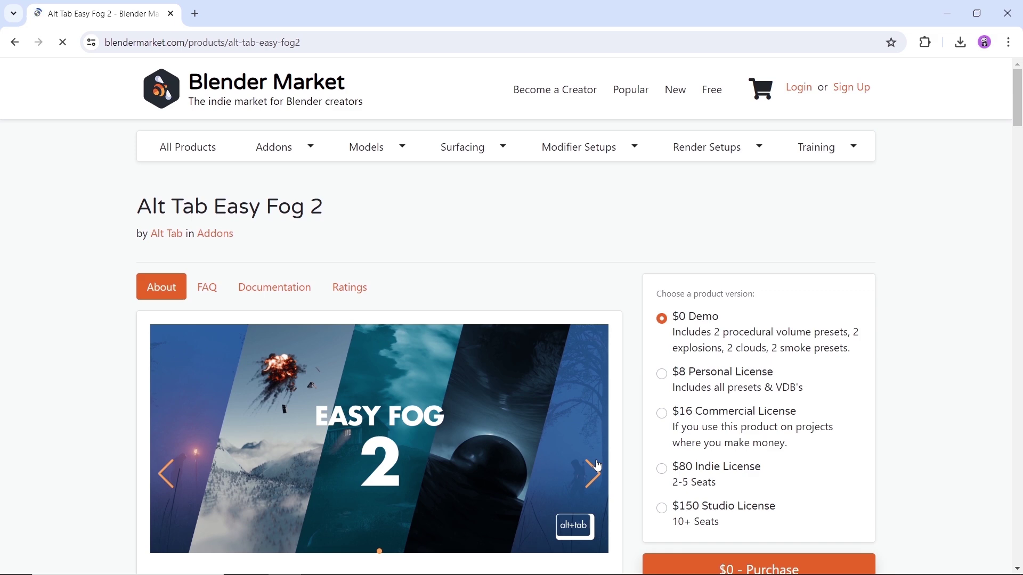
Step: Scroll the Alt Tab Easy Fog 2 page past Features and How it works to Personal Licenses
scroll(890, 355, down, 10)
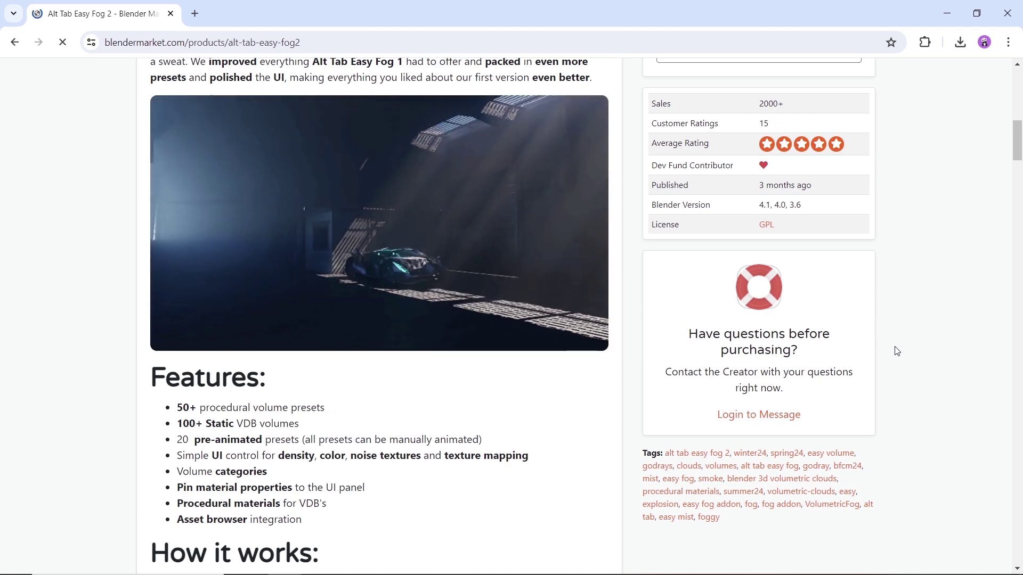
scroll(897, 351, down, 6)
scroll(896, 351, down, 2)
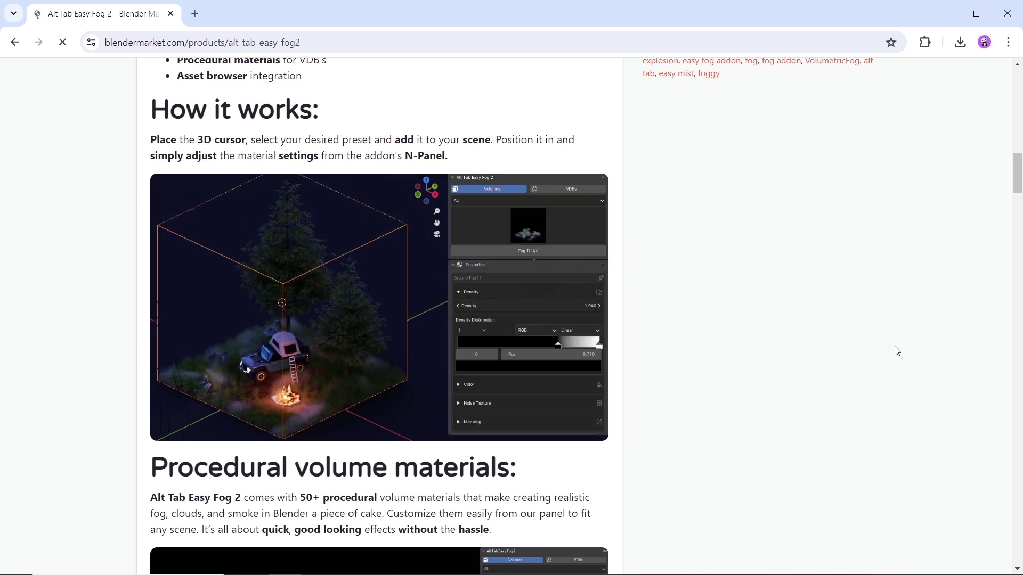
scroll(897, 351, down, 6)
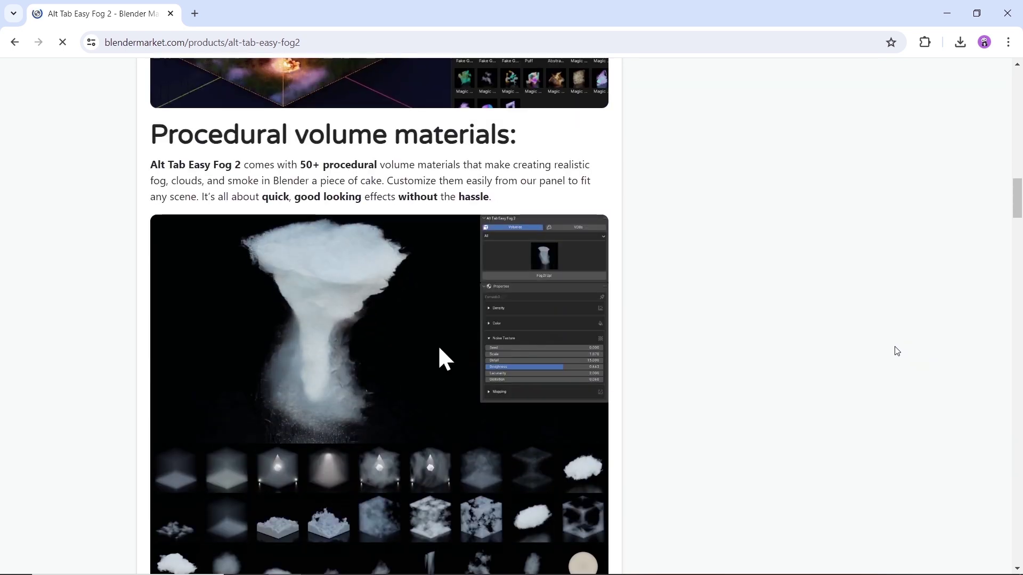
scroll(897, 351, down, 8)
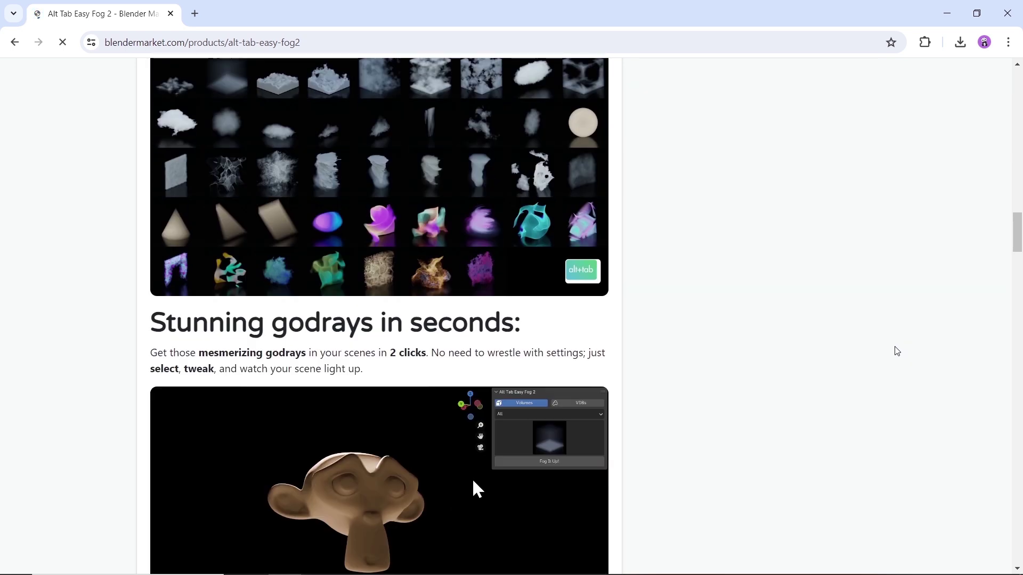
scroll(897, 351, down, 2)
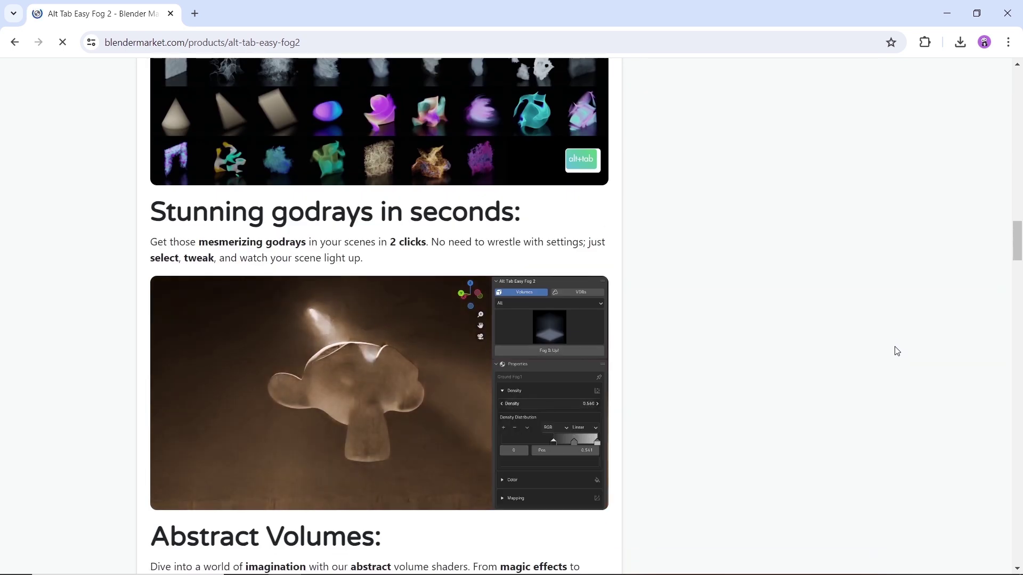
scroll(897, 351, down, 8)
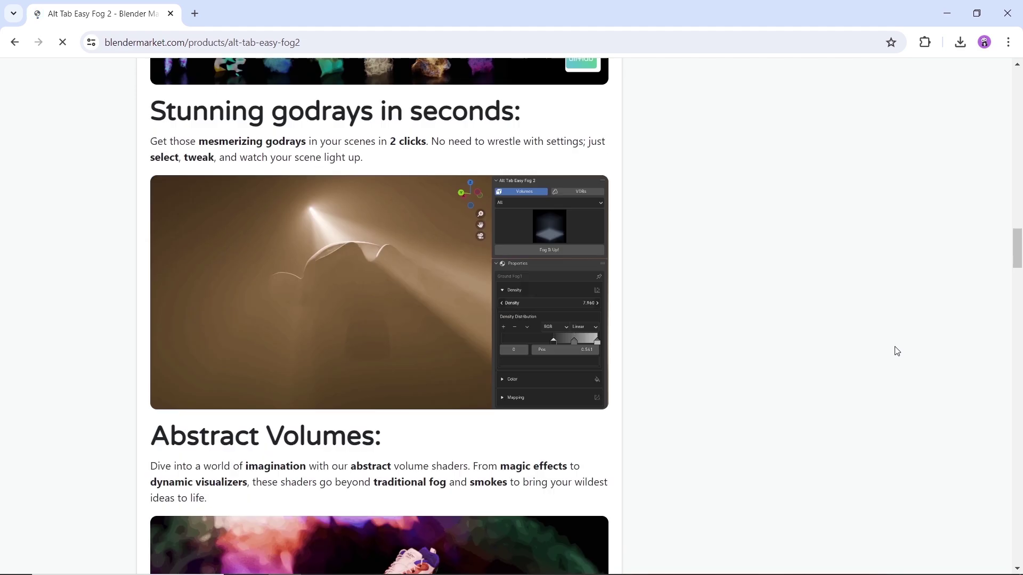
scroll(896, 351, down, 15)
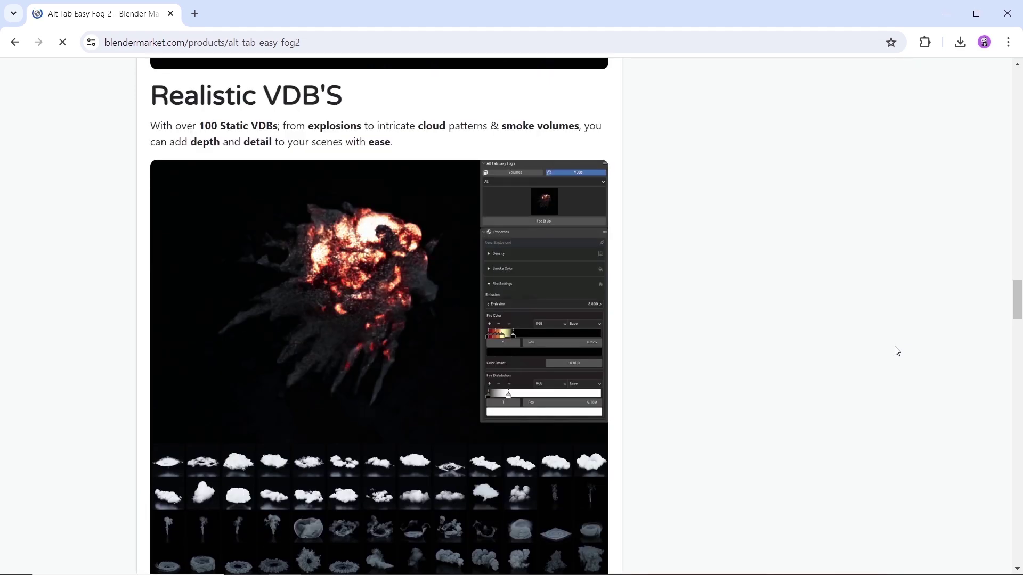
scroll(897, 351, down, 3)
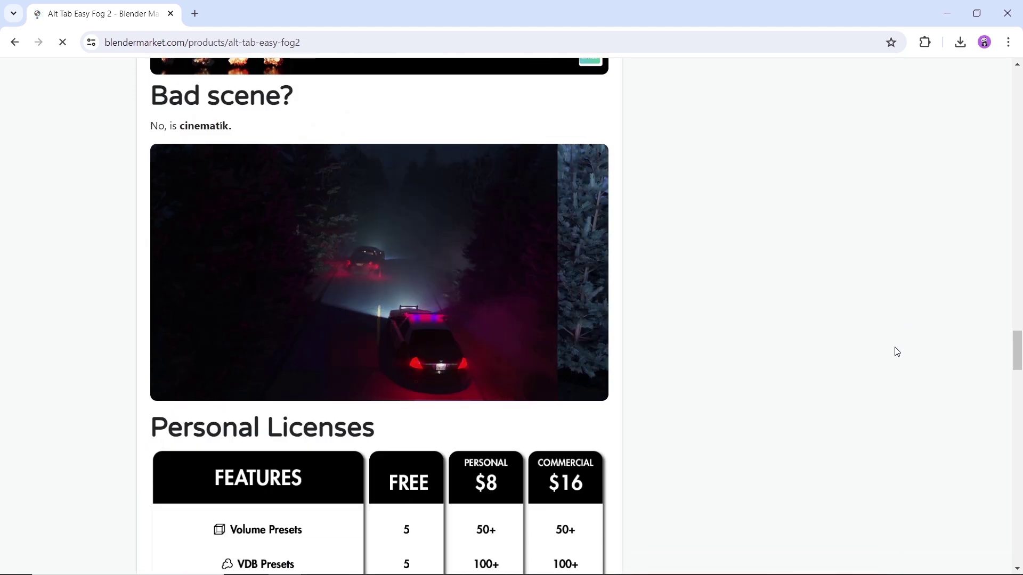
scroll(896, 354, down, 4)
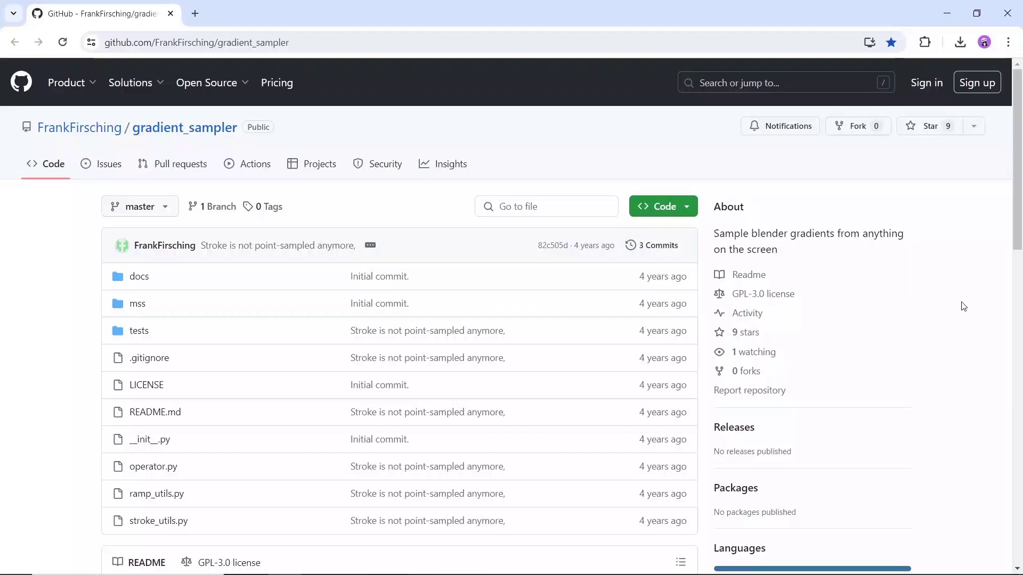
Step: Scroll down the FrankFirsching/gradient_sampler repository to its README
scroll(963, 306, down, 8)
scroll(963, 307, down, 1)
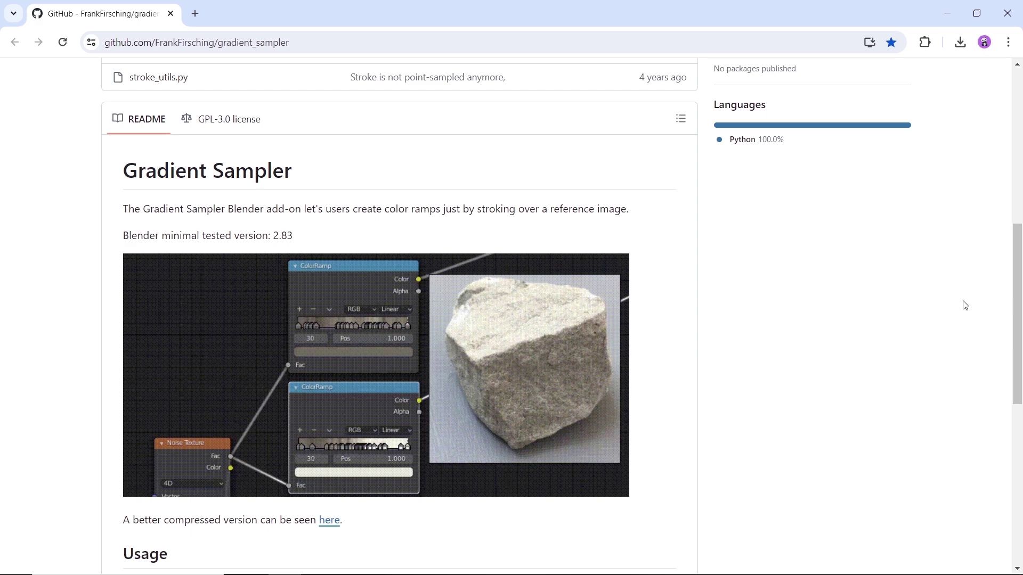
Step: Scroll back up and navigate to the Little Arrows Blender Market page
scroll(965, 306, up, 8)
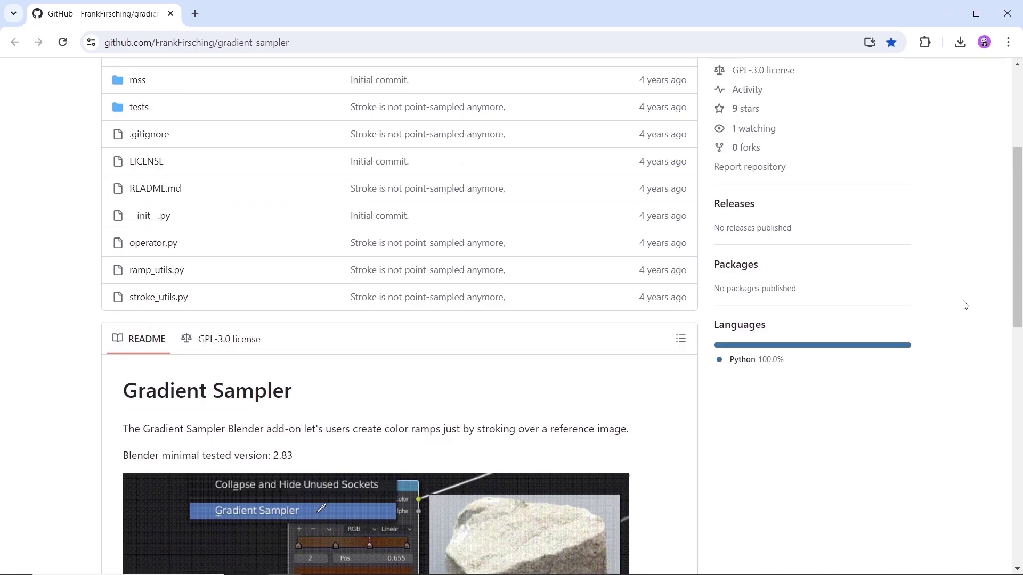
key(alt+Left)
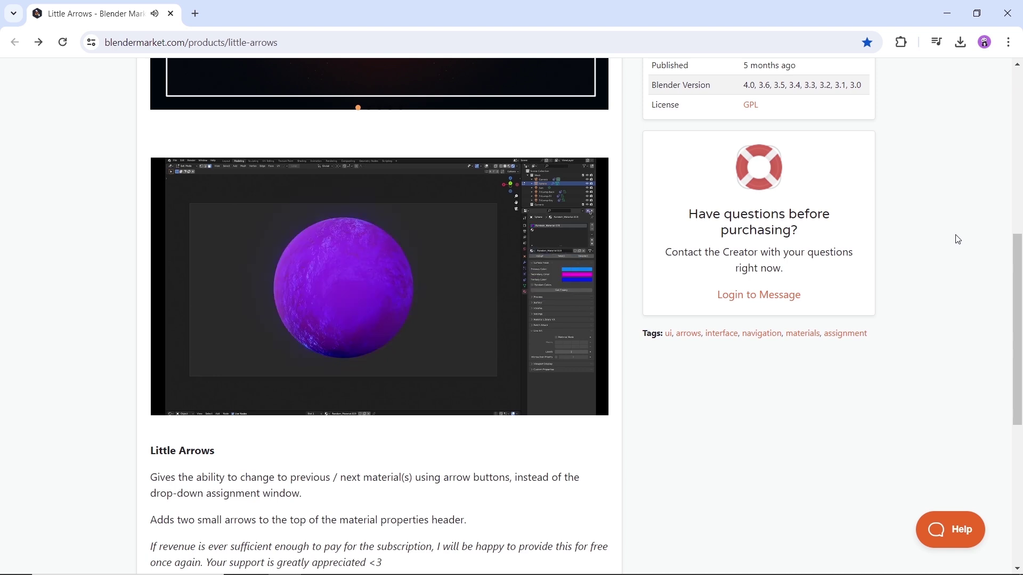
Step: Enlarge the Little Arrows banner, advance to the 'Change Materials Using Little Arrows' slide, and close it
scroll(957, 241, up, 4)
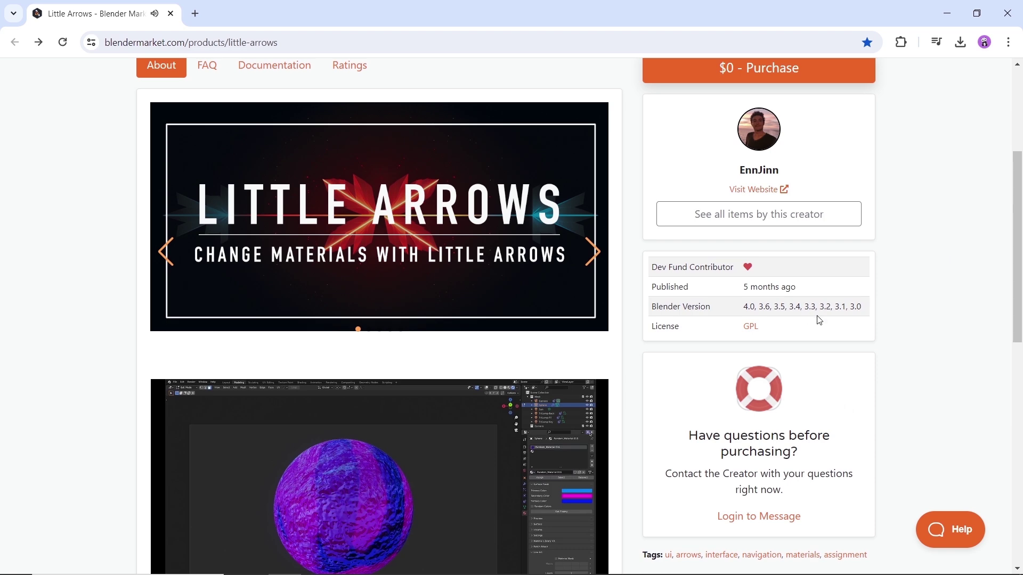
click(590, 268)
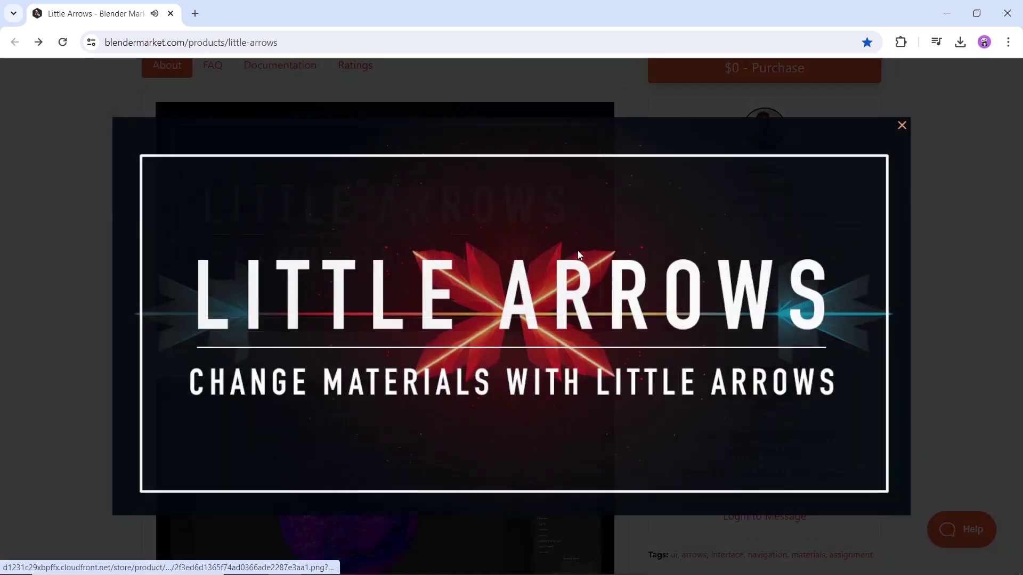
click(862, 320)
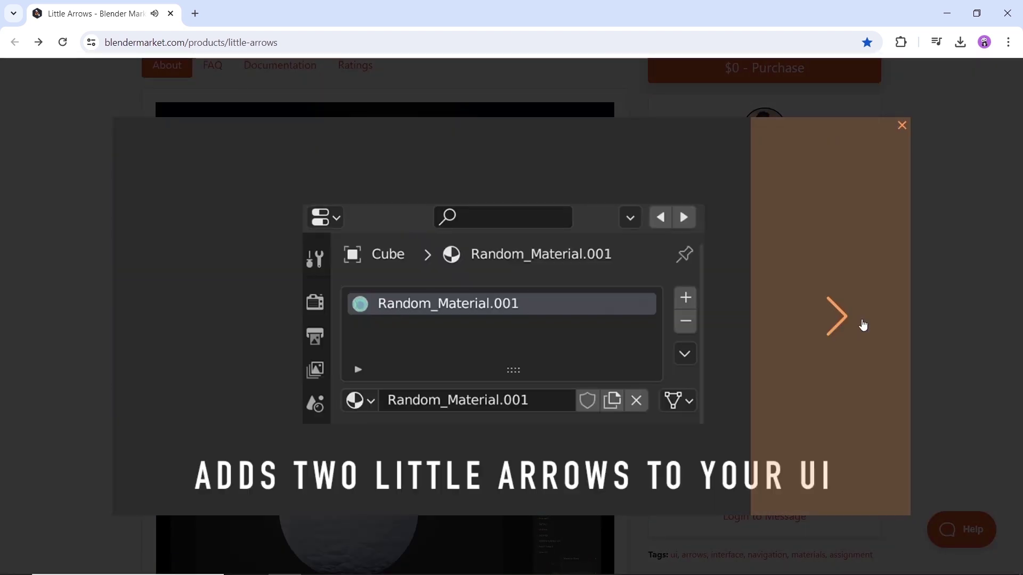
click(863, 324)
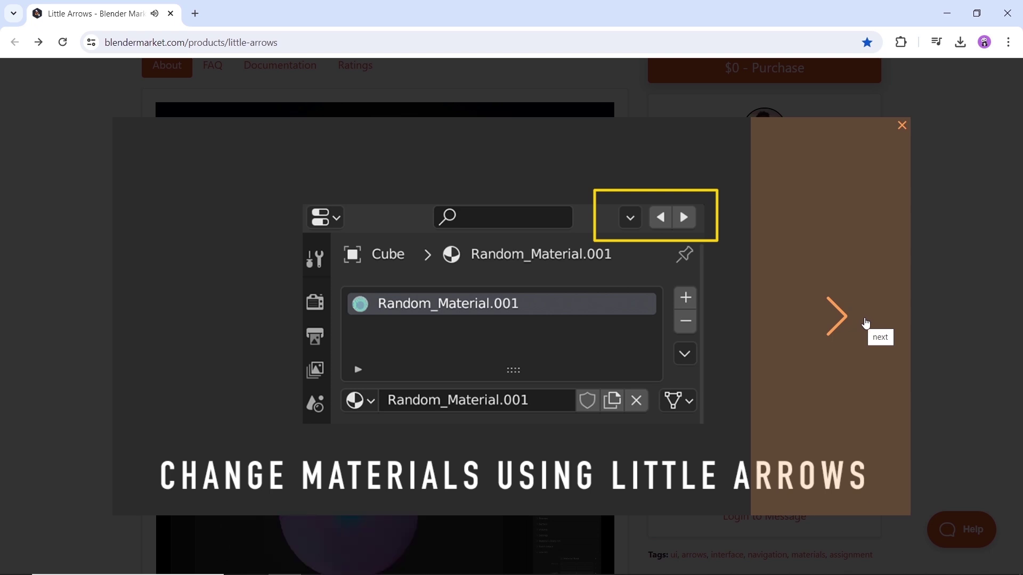
click(954, 247)
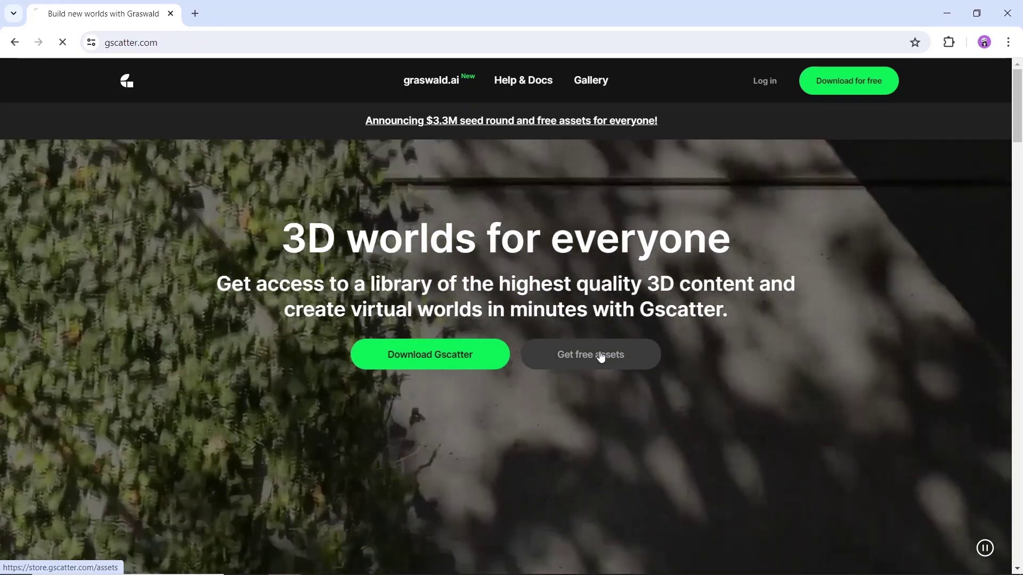
Step: Browse gscatter.com's free assets grid and open the Field Meadow collection (34 assets)
click(599, 355)
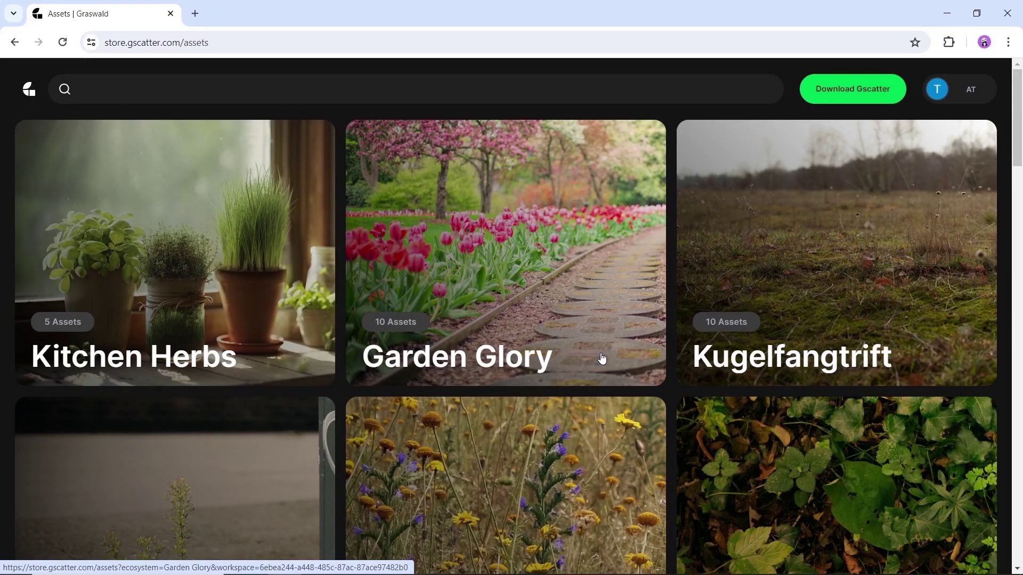
scroll(603, 361, down, 5)
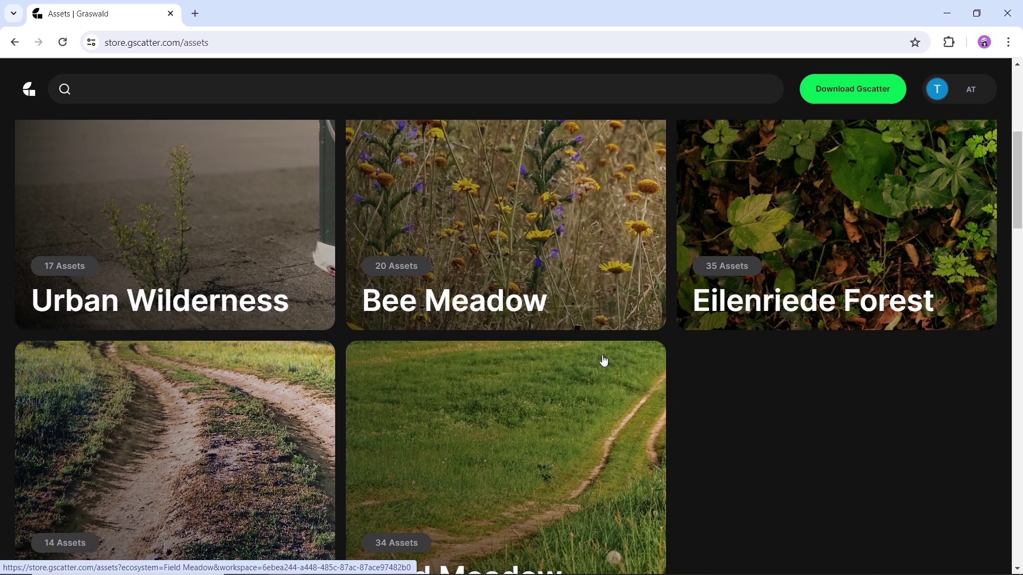
scroll(604, 361, down, 2)
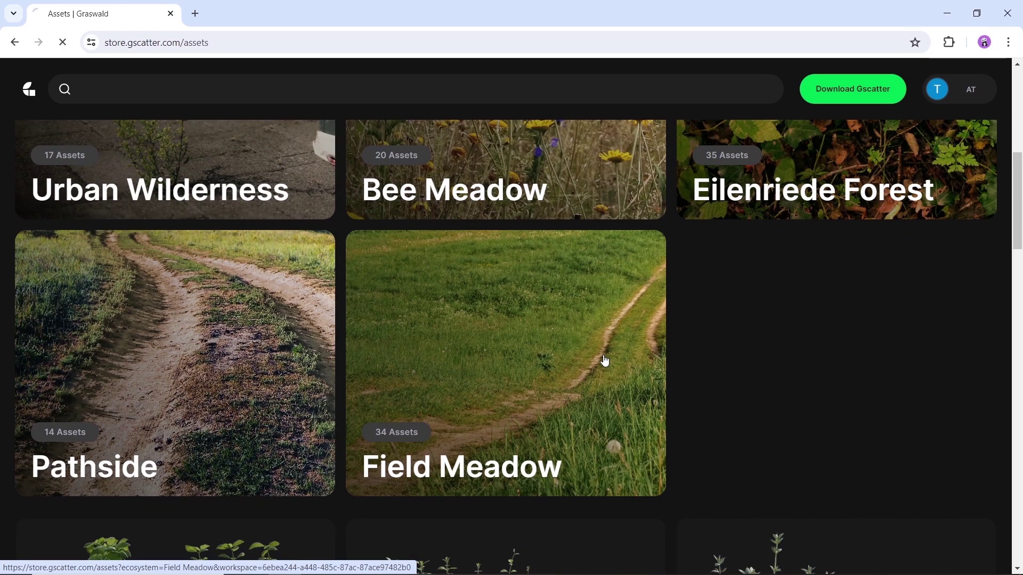
click(604, 361)
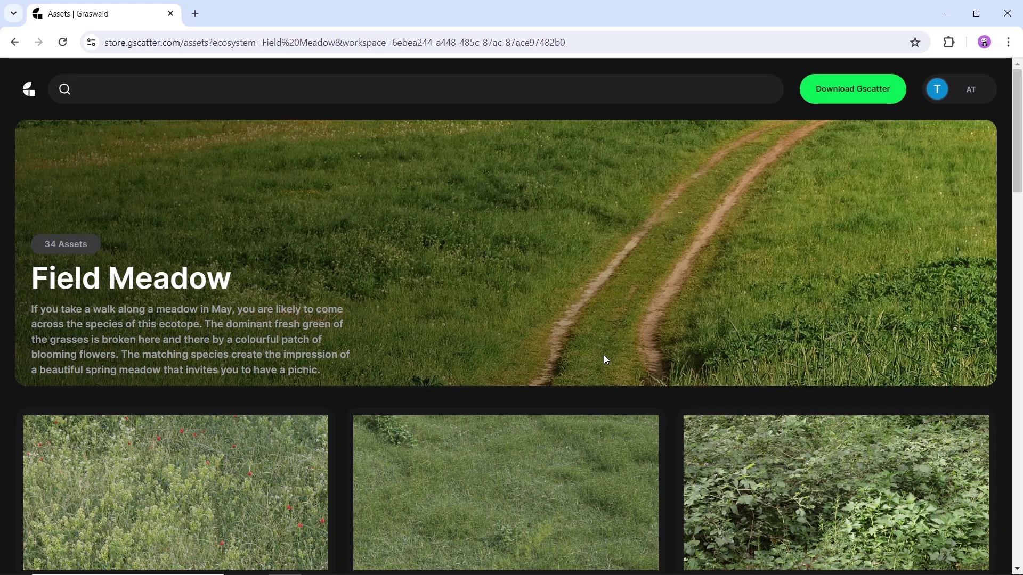